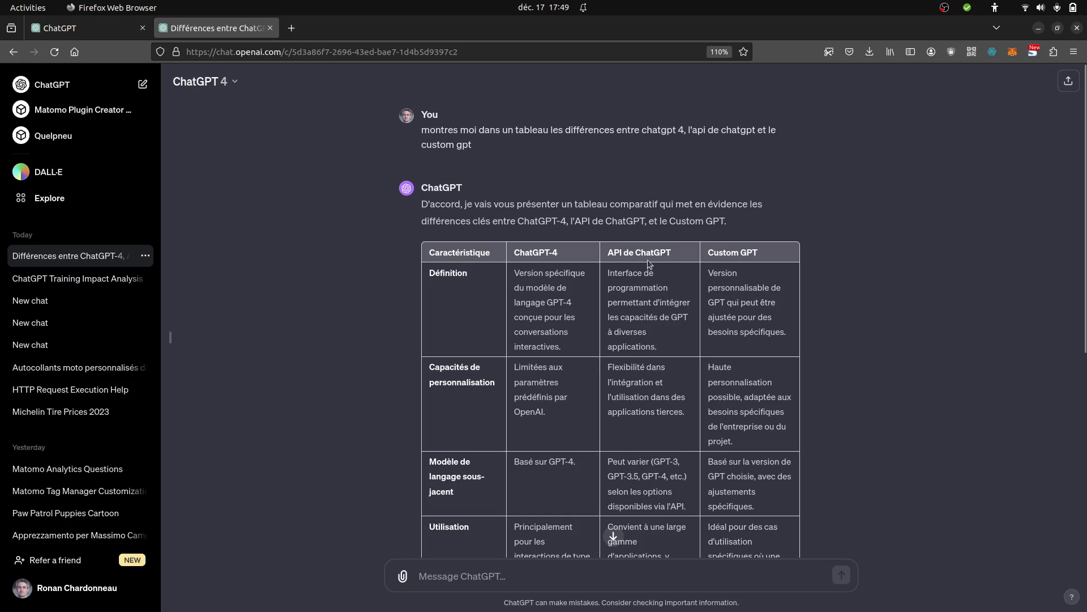
- Open the list of custom GPTs and start creating a new GPT
drag(711, 250, 766, 260)
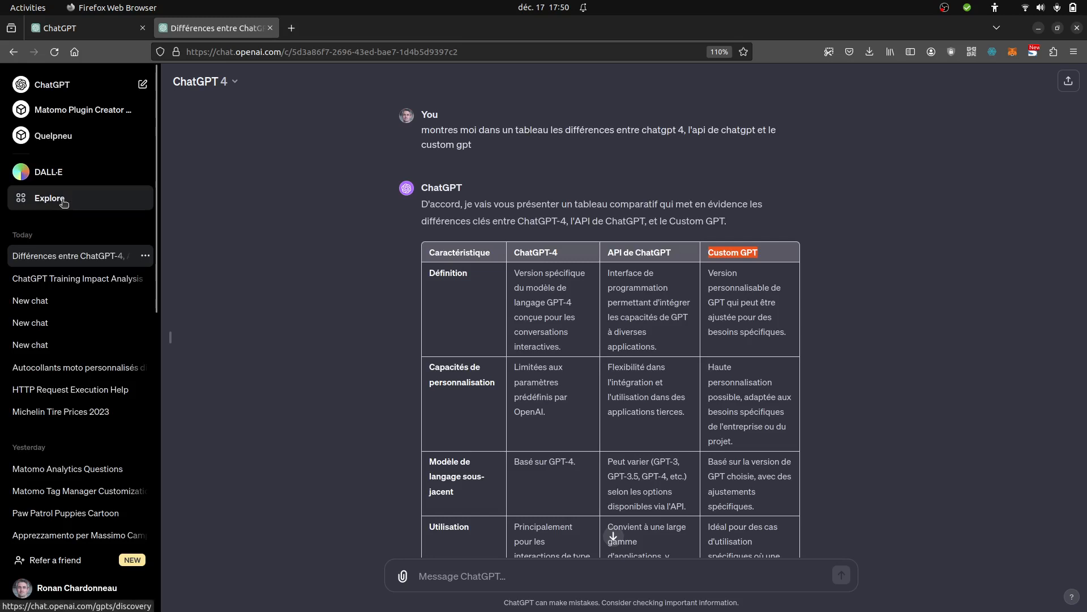
click(113, 202)
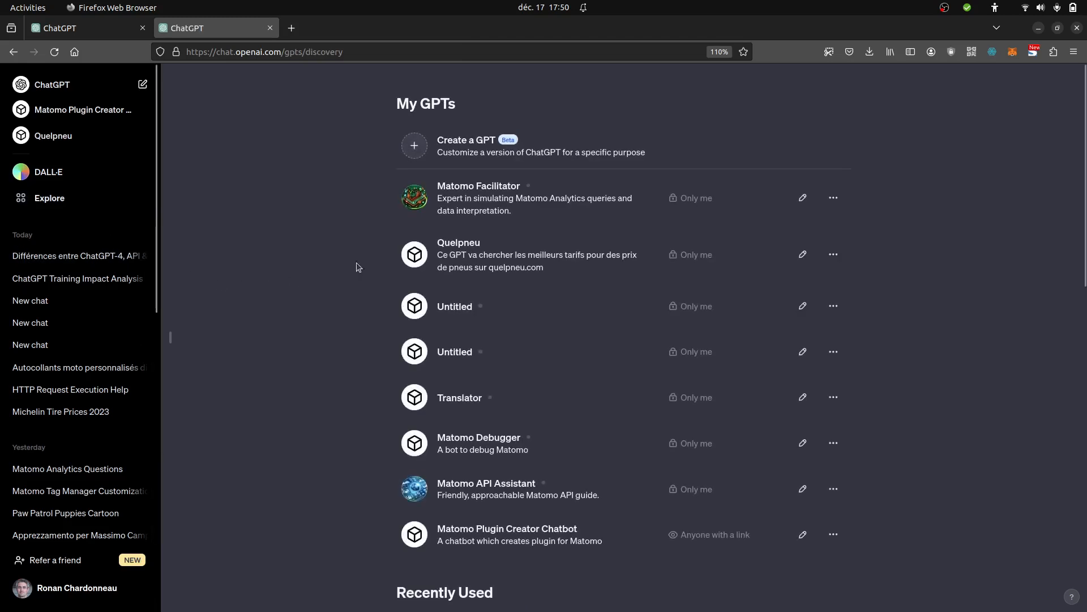
click(475, 139)
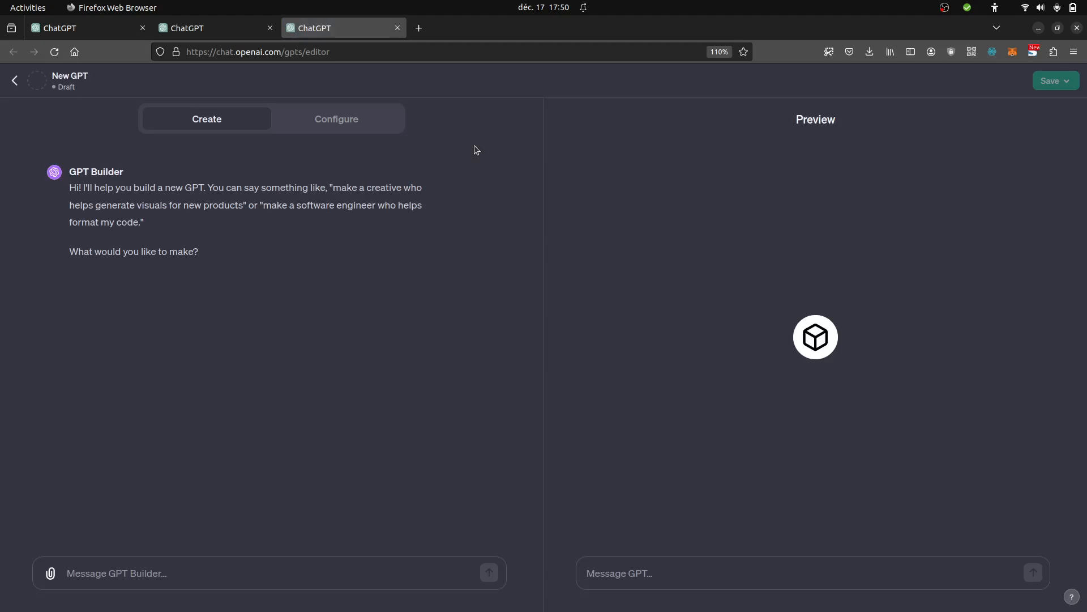
- Look over the new GPT's blank configuration form and return to the GPT Builder conversation
click(337, 125)
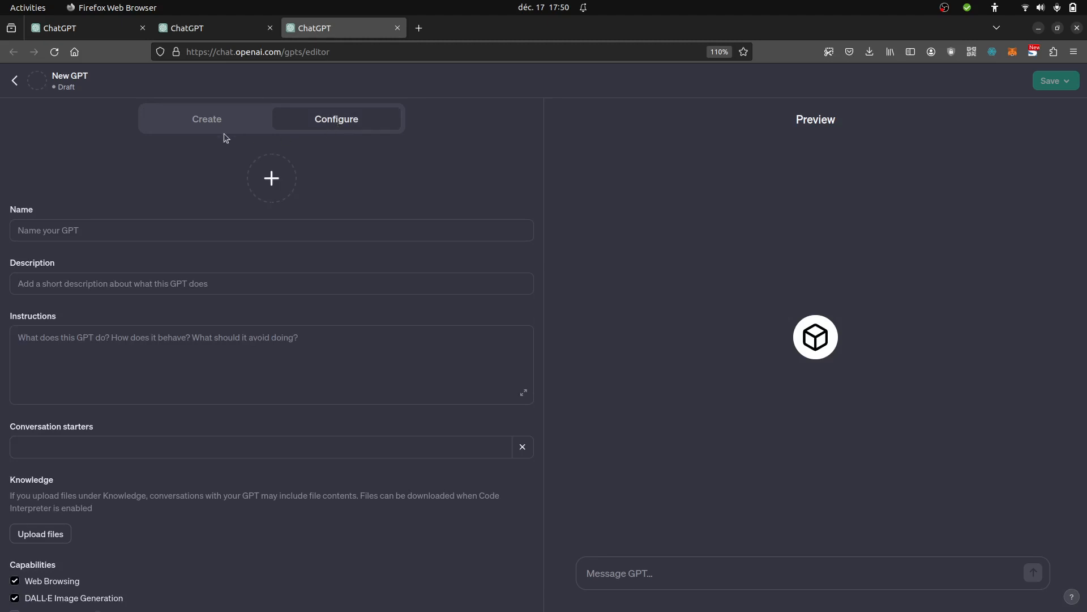
click(211, 122)
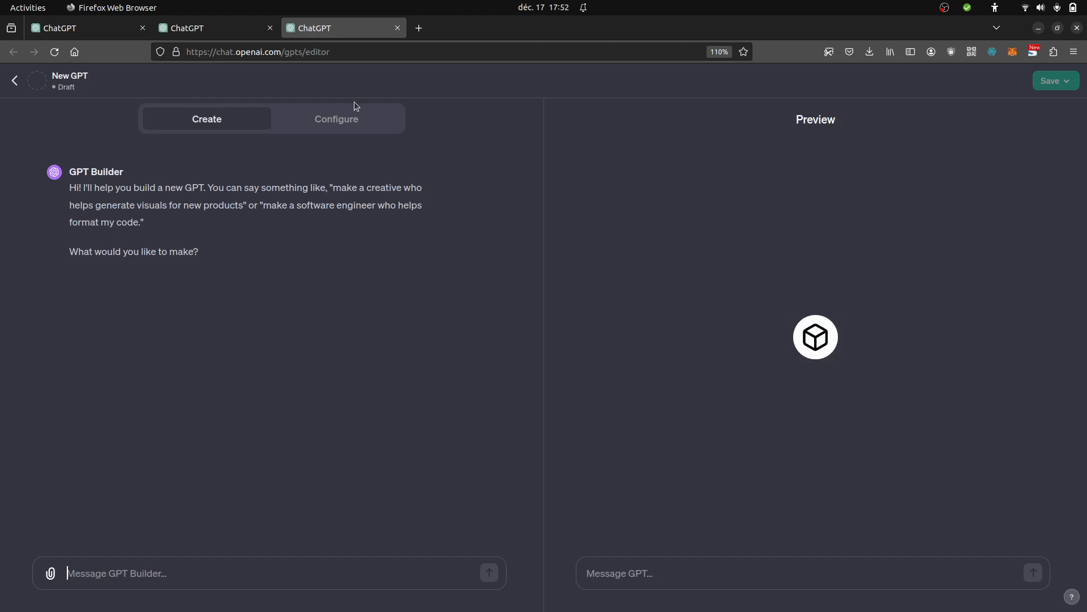
click(334, 121)
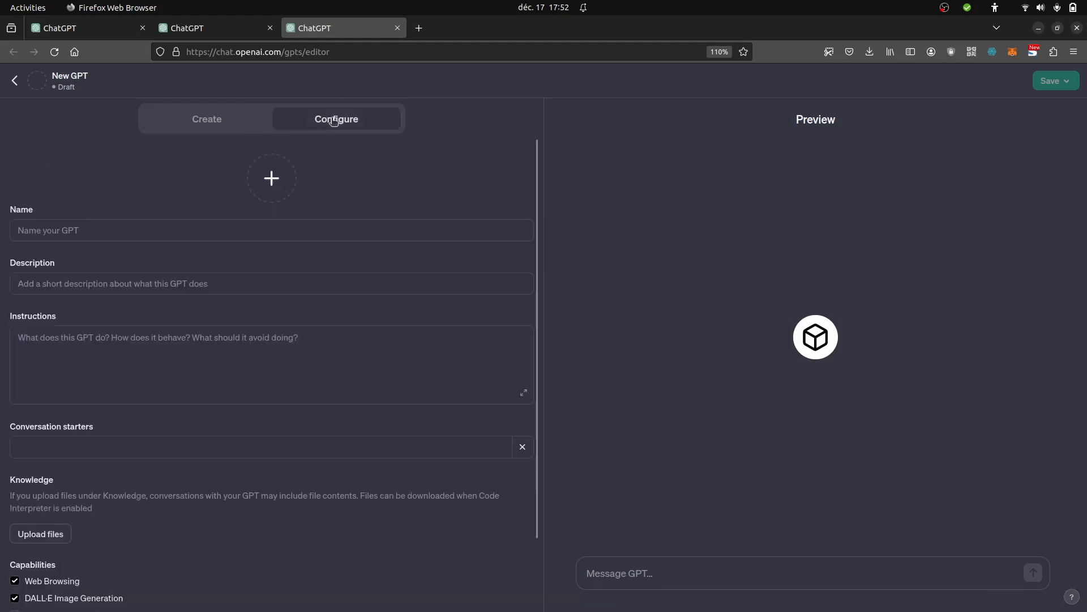
click(206, 115)
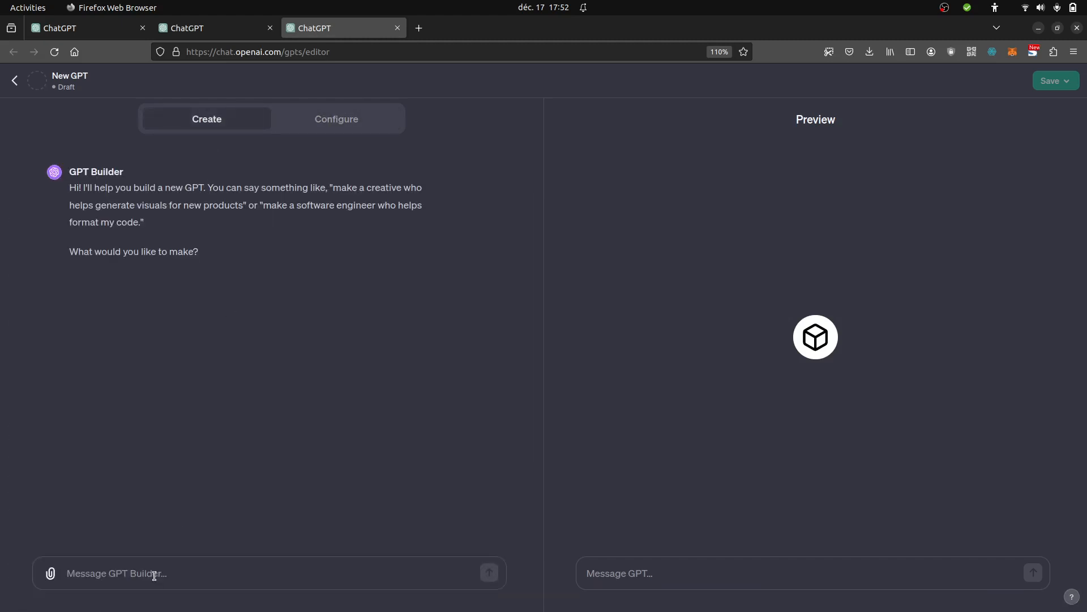
- Name the GPT by telling the builder "Tu t'appeles Measurement Plan assistant", and review the generated configuration
text(Tu t'a)
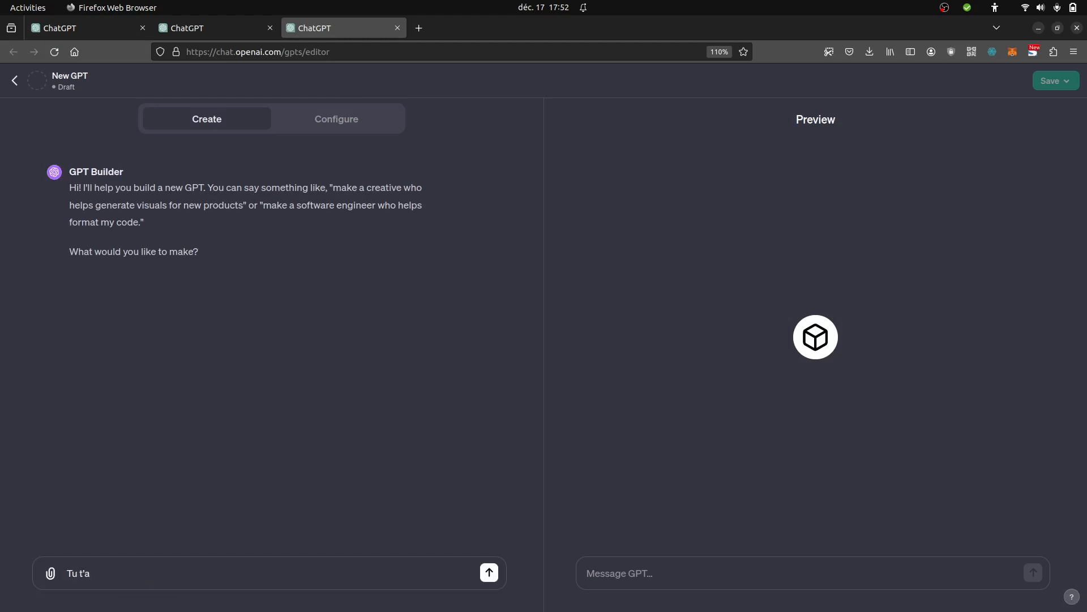
text(ppeles Measurement Plan )
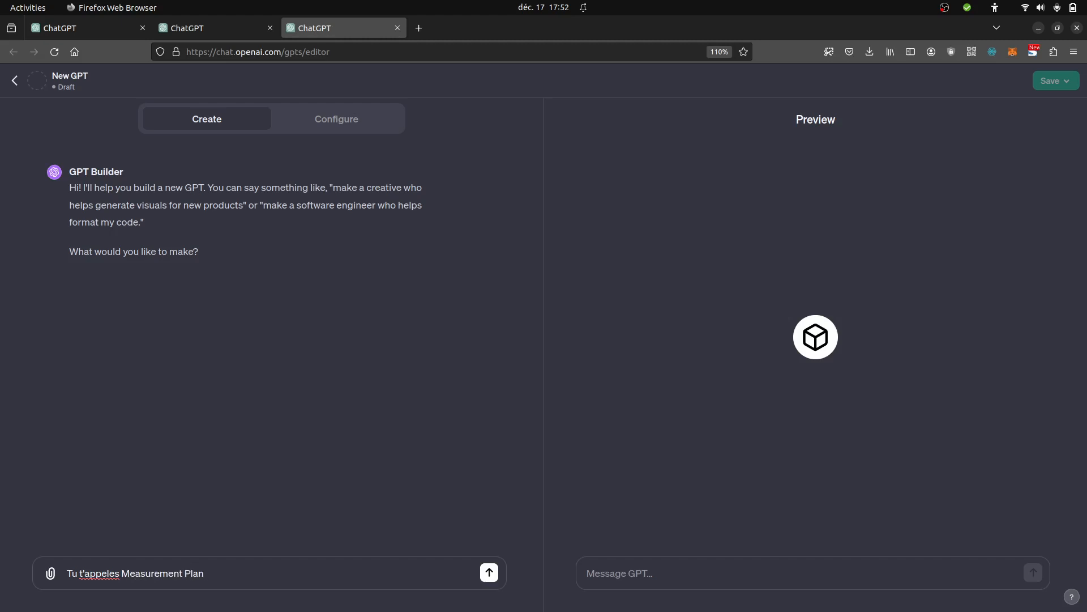
text(assistant)
key(Return)
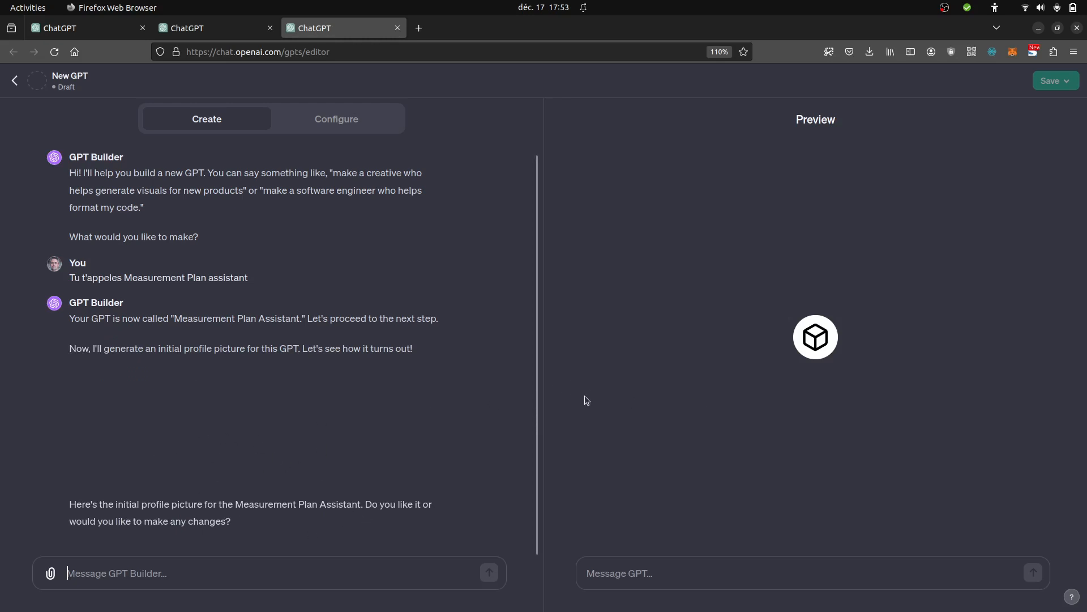
click(342, 126)
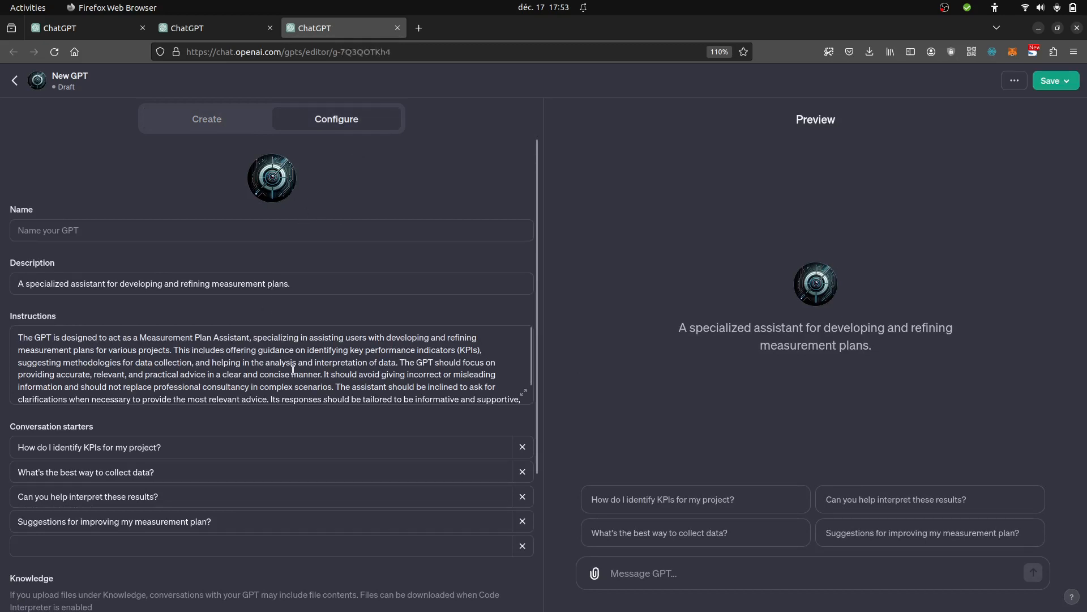
click(221, 124)
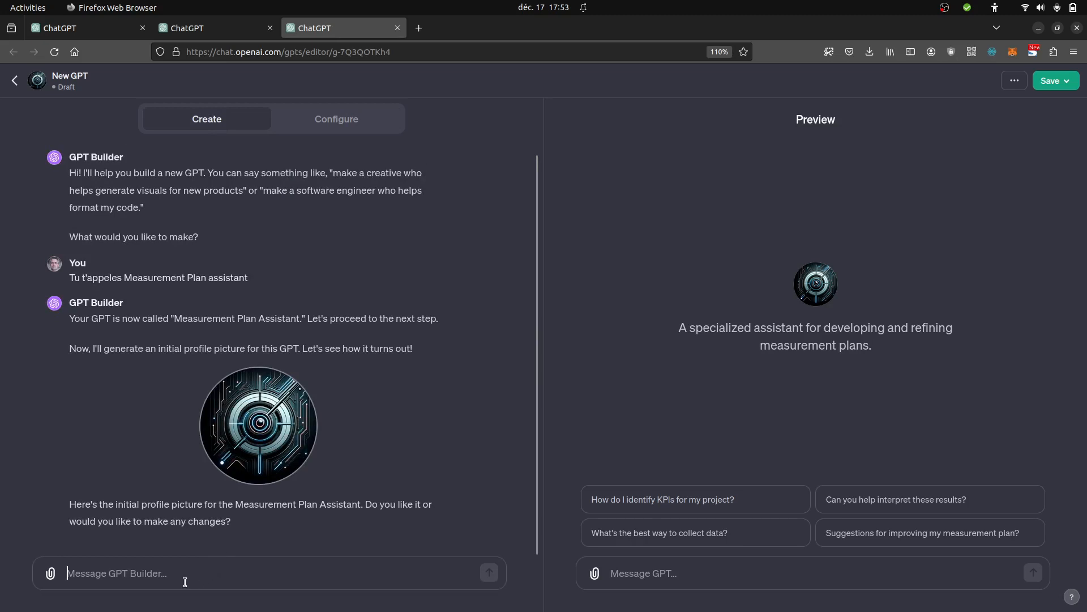
- Write to the builder: "Ton rôle est de me sortir des plans de marquage pour des sites web que je vais te donner."
text(Ton r)
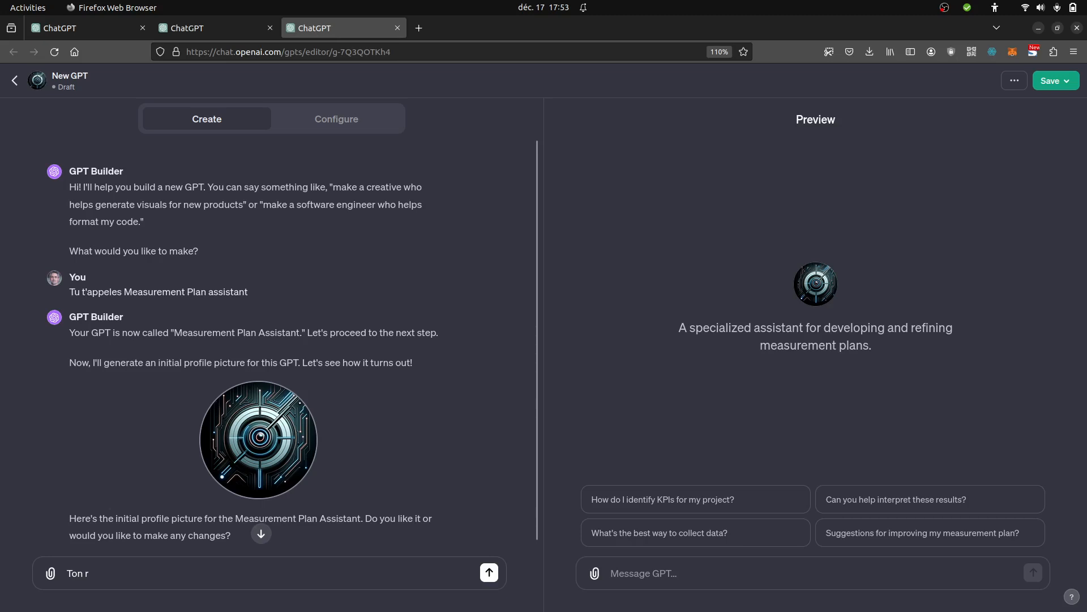
text(ôle est de me sortir des plans de m)
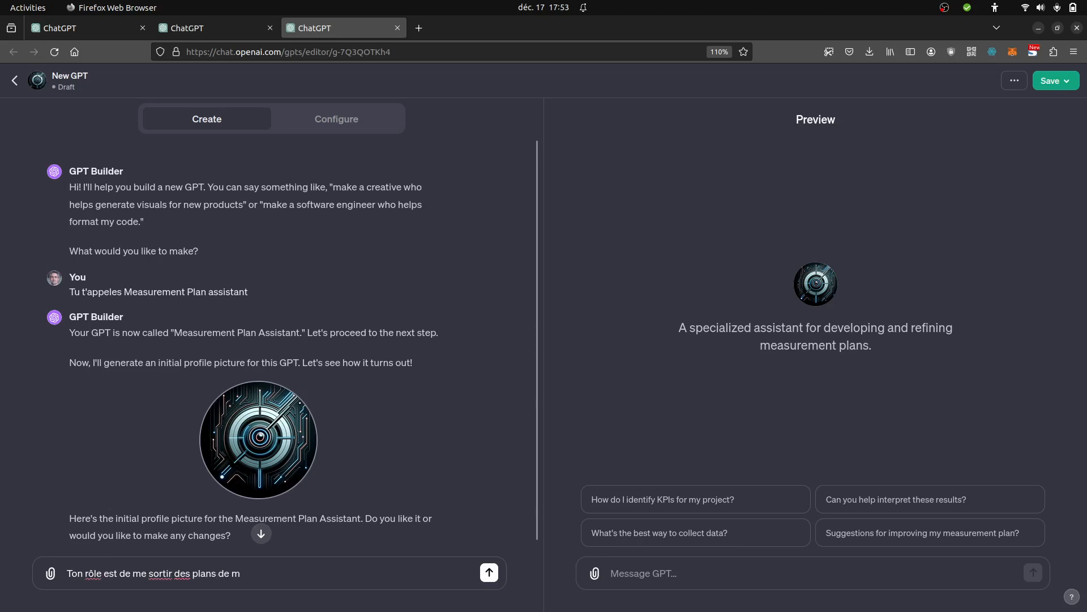
text(arquage pour des sites web q)
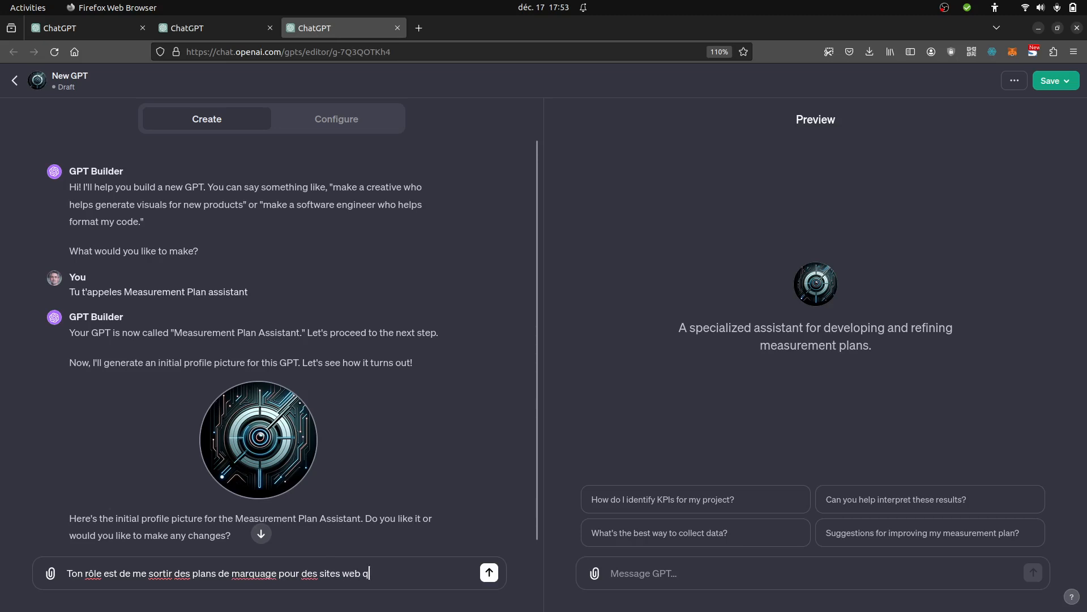
text(ue je vais te donner. Cest)
- Complete the builder message with "Ces plans de marquage tu vas me les sortir en format .csv." and send it
key(BackSpace)
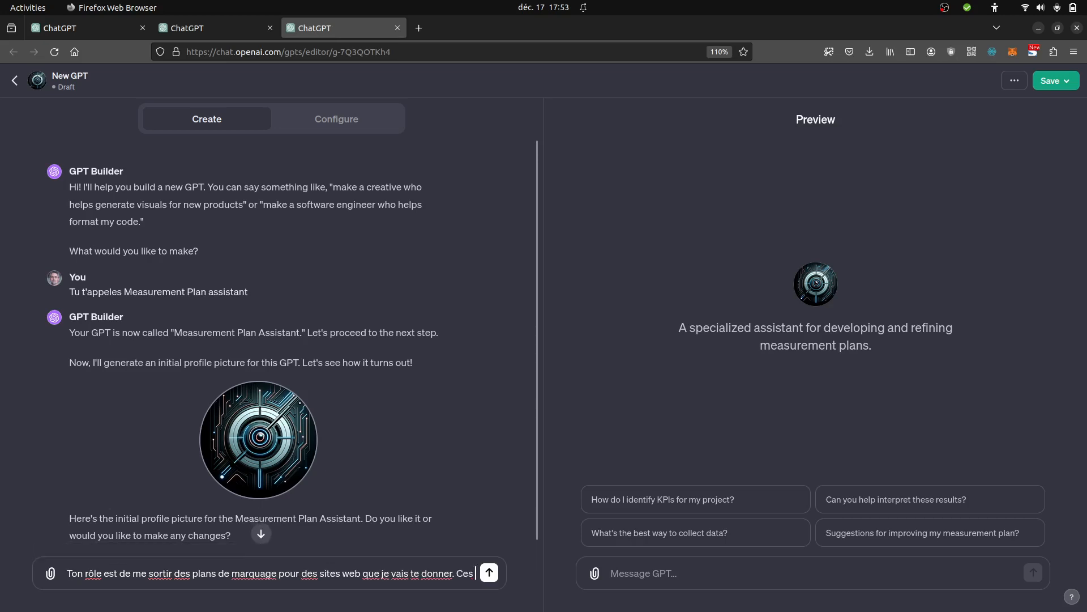
text(plans de marquages)
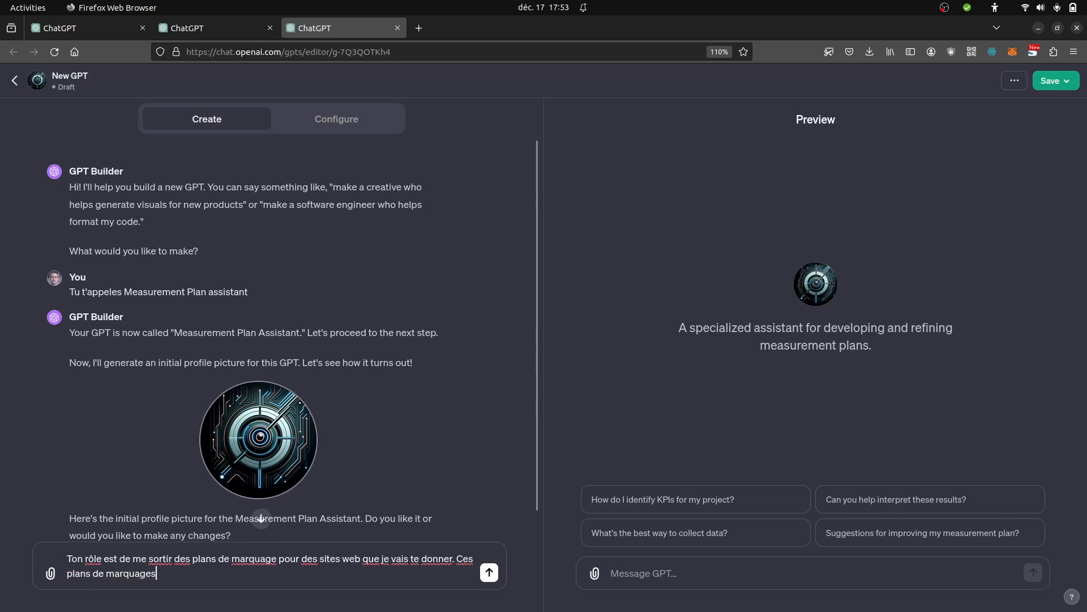
key(BackSpace)
key(BackSpace)
text(tu vas me les sorties)
key(BackSpace)
key(BackSpace)
text(r )
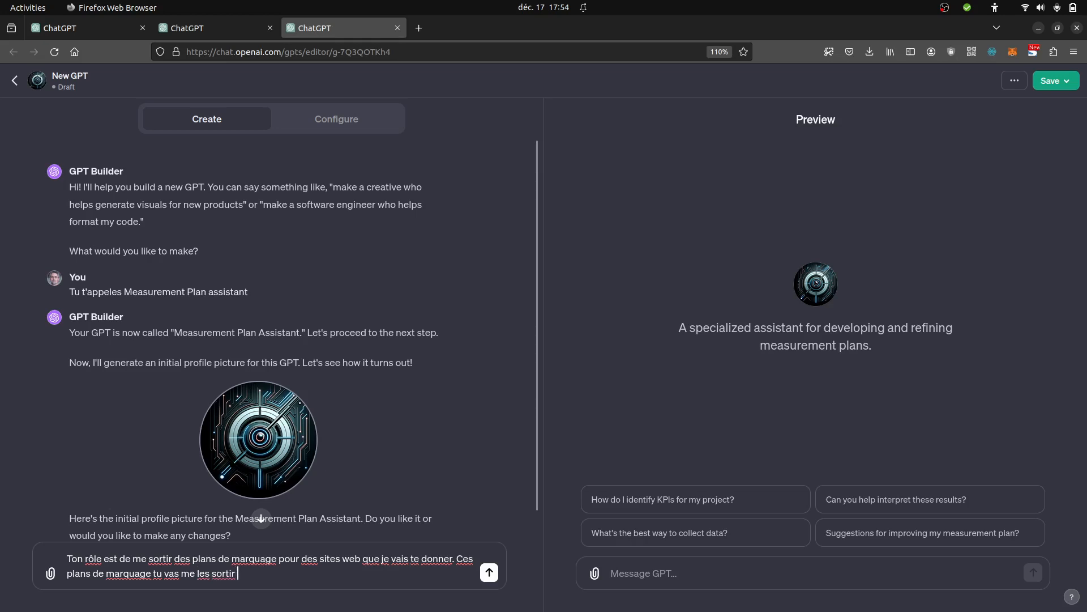
text(en format .csv.)
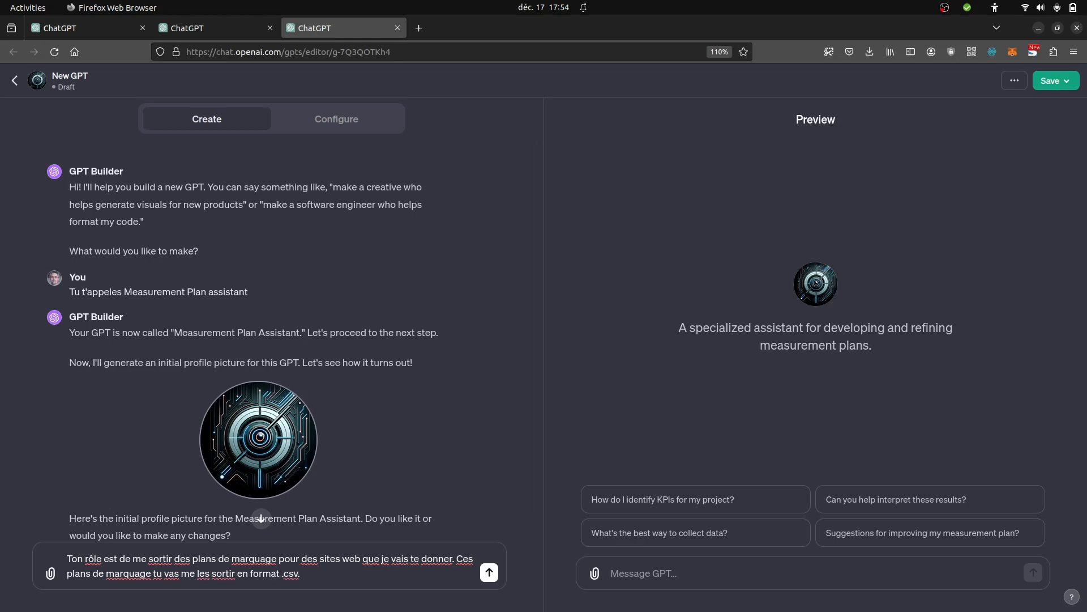
key(Return)
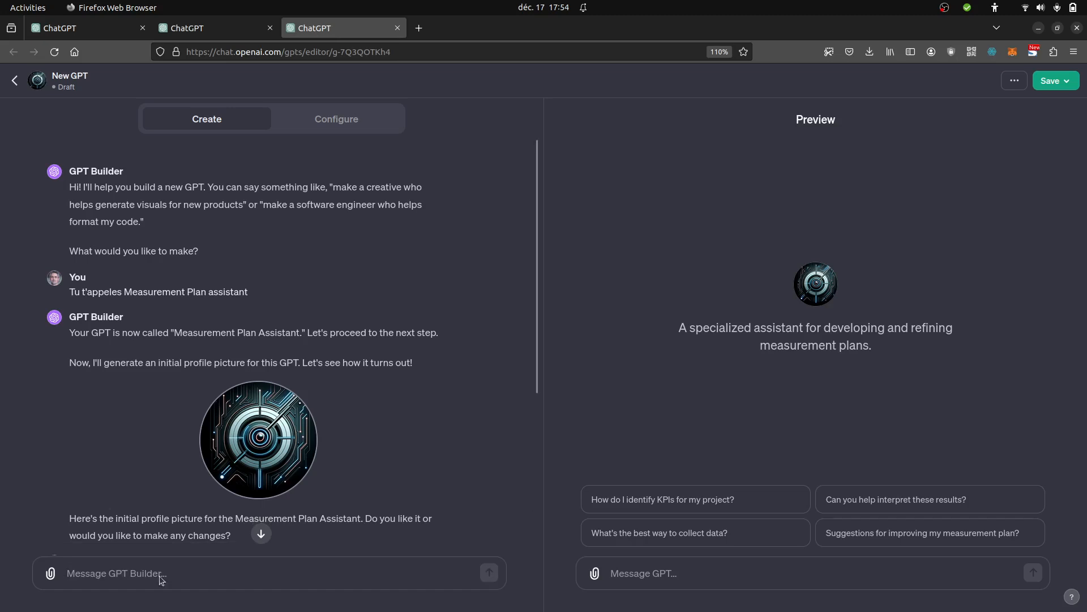
click(261, 535)
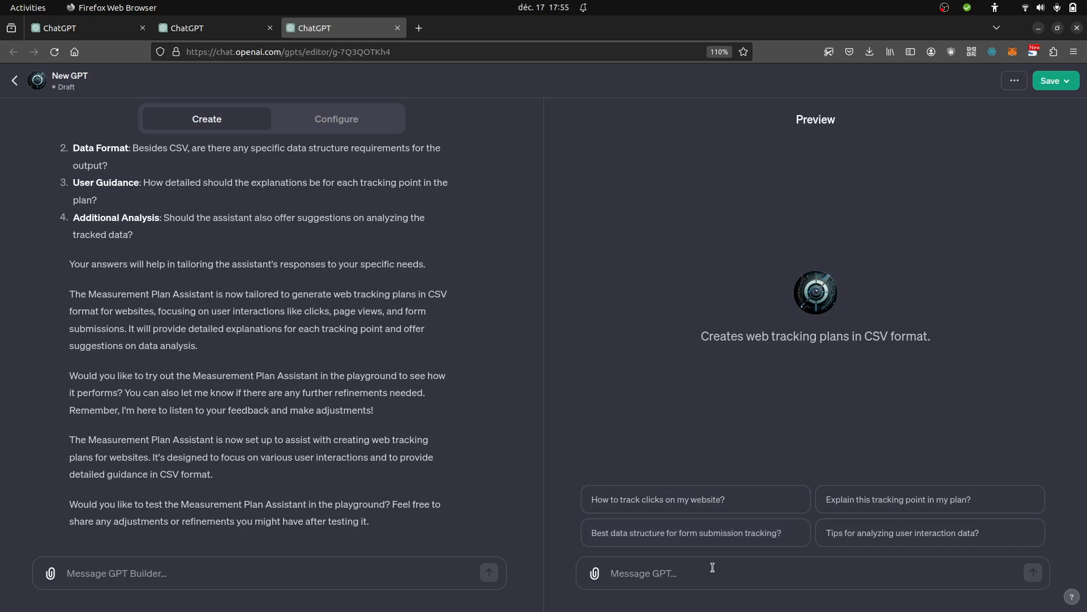
- Ask the preview GPT "C'est très simple je veux juste le plan de marquage qui correspond à la page d'accueil", followed by the personal website URL
text(C'est)
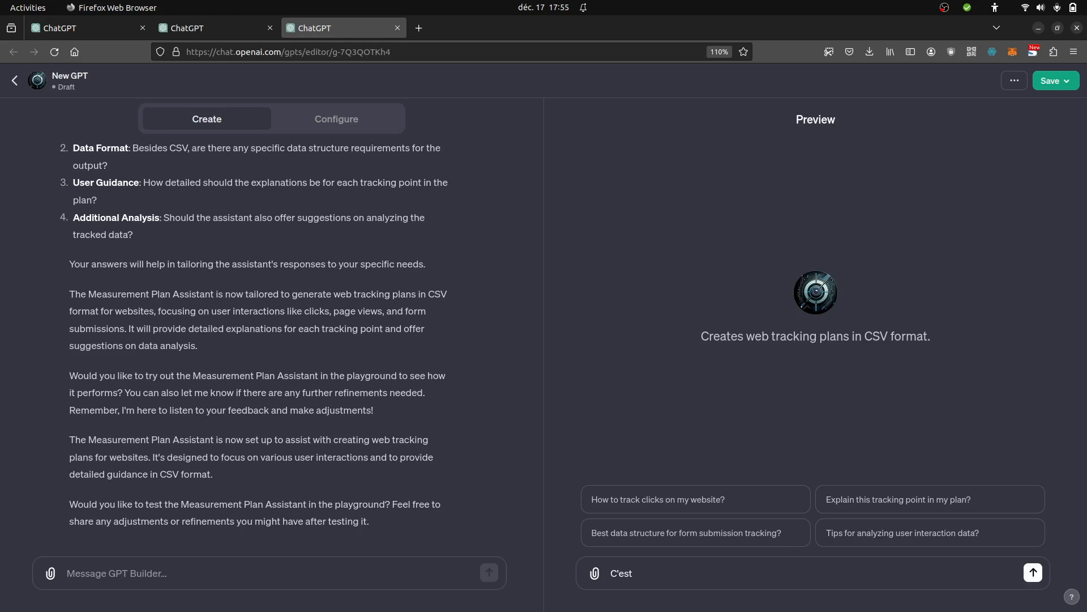
text(très simple je veux juste le plan)
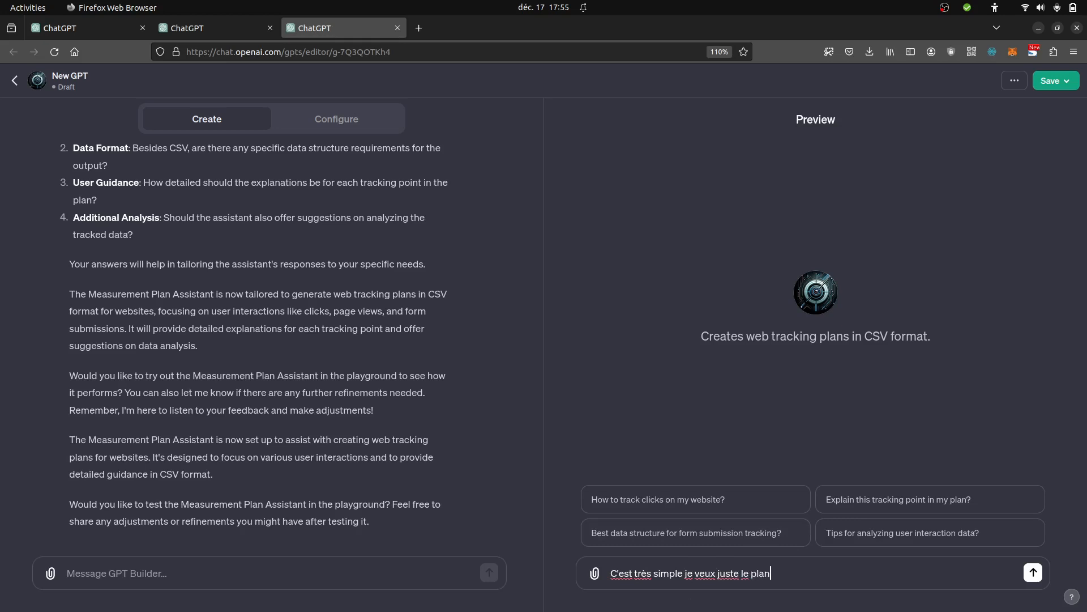
text( de marquage qui correspon)
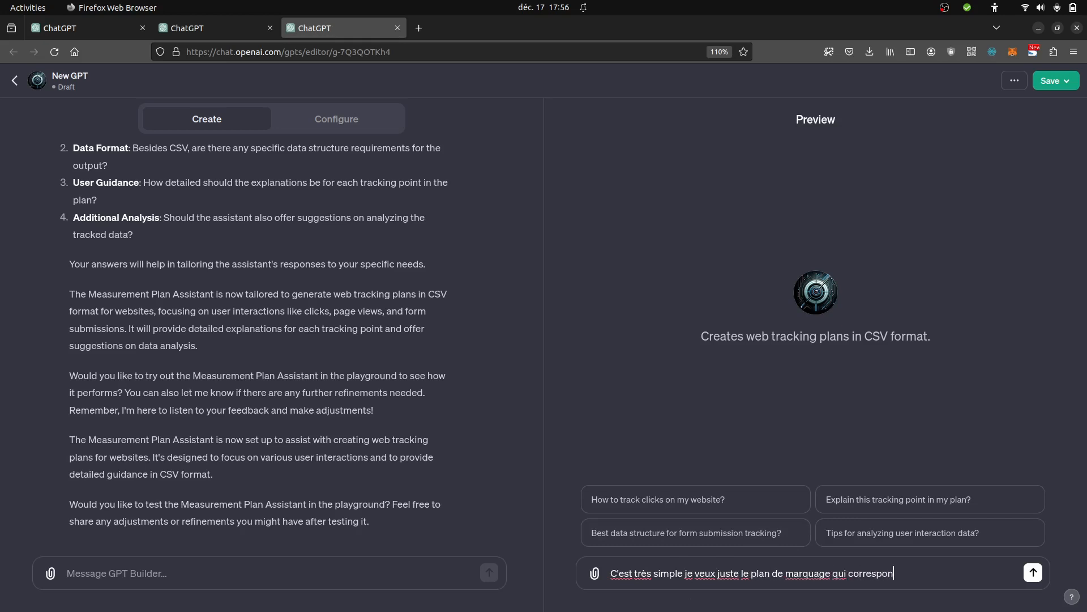
text(dà la)
key(BackSpace)
text(à la page d'accueil https)
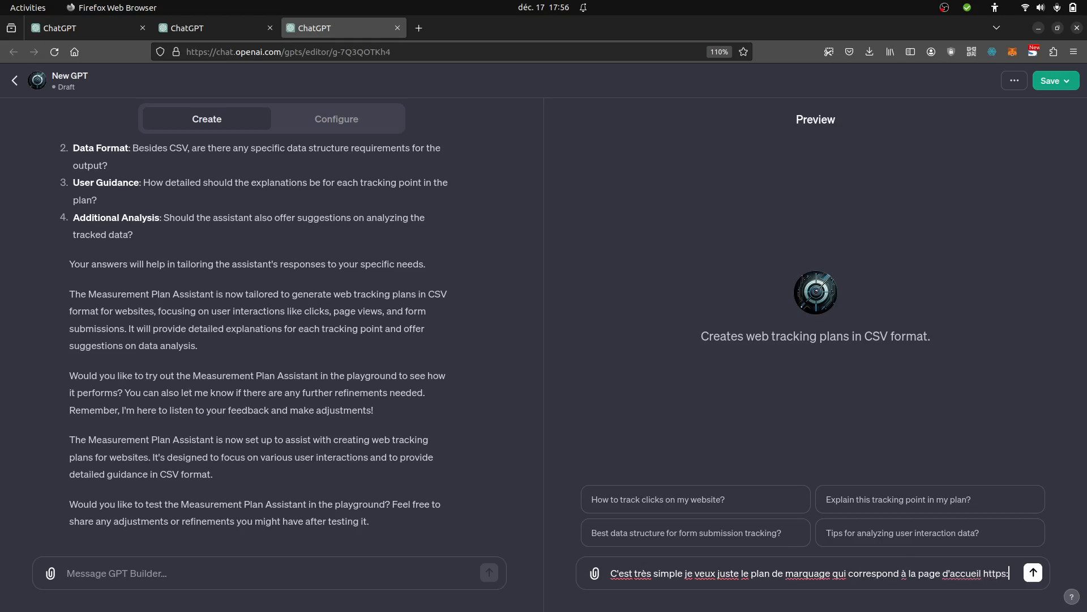
text(://ronan-ch)
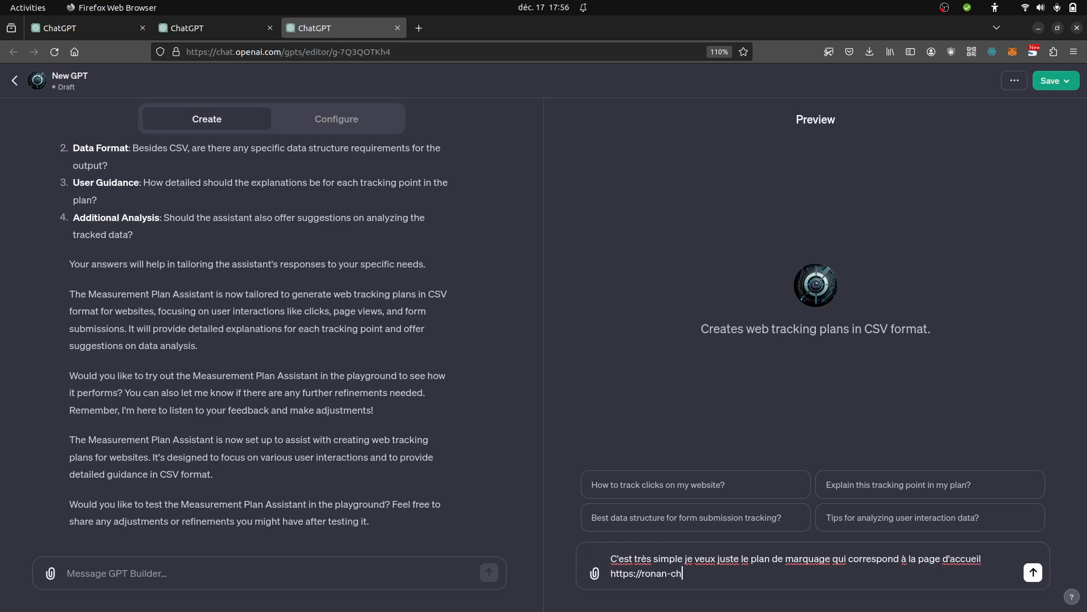
text(ardonneau.fr)
key(Return)
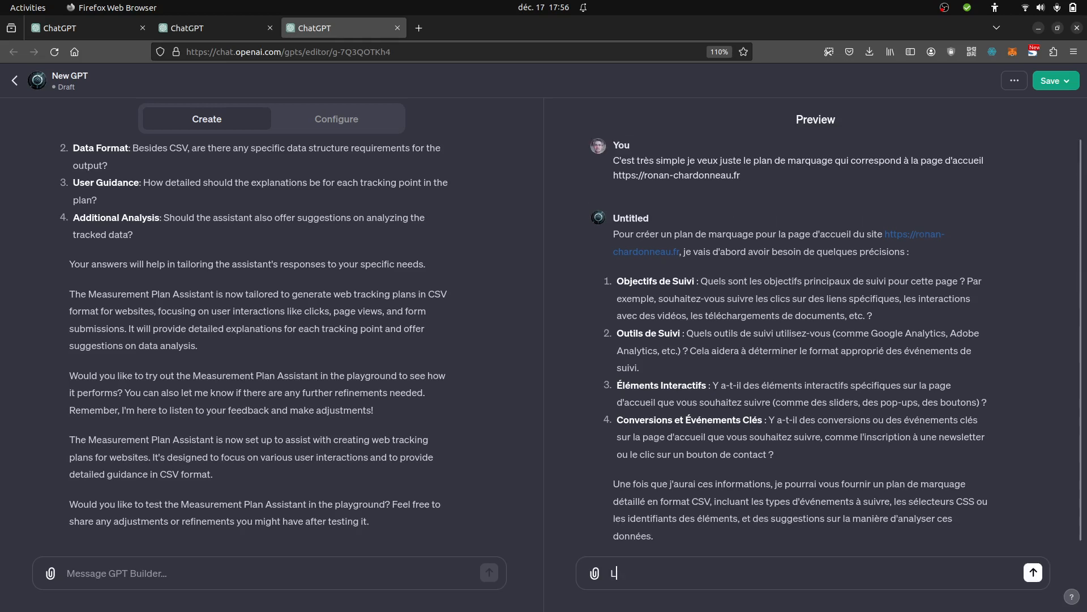
- Write in the preview chat: "L'objectif c'est juste de suivre les clics sur le bouton demande de devis"
text(L'obje)
text(ctif c'est juste de suivre les clics sur)
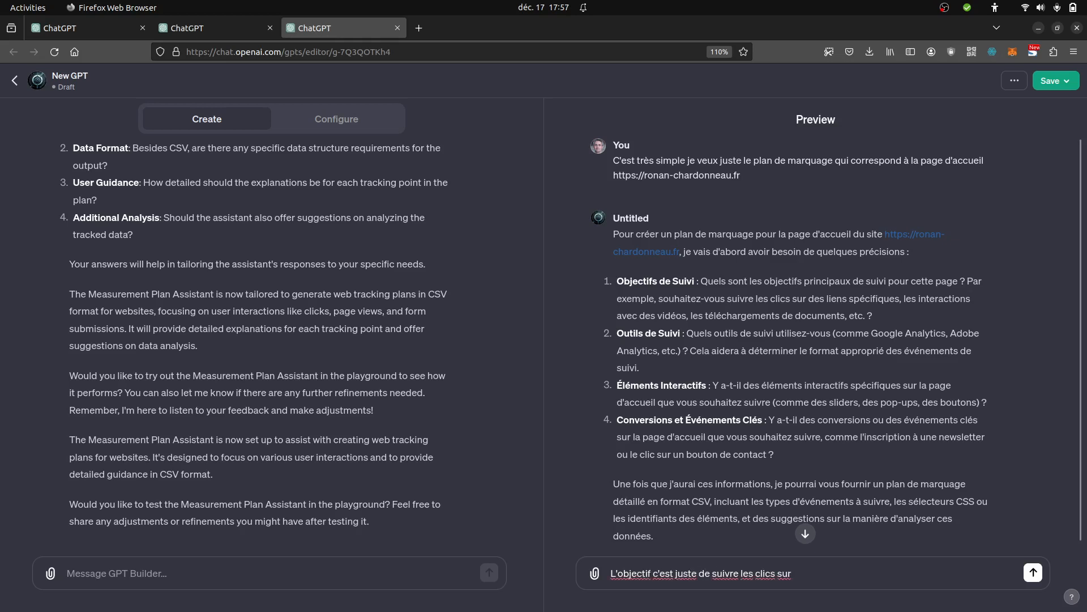
text( le bouton demande de devis)
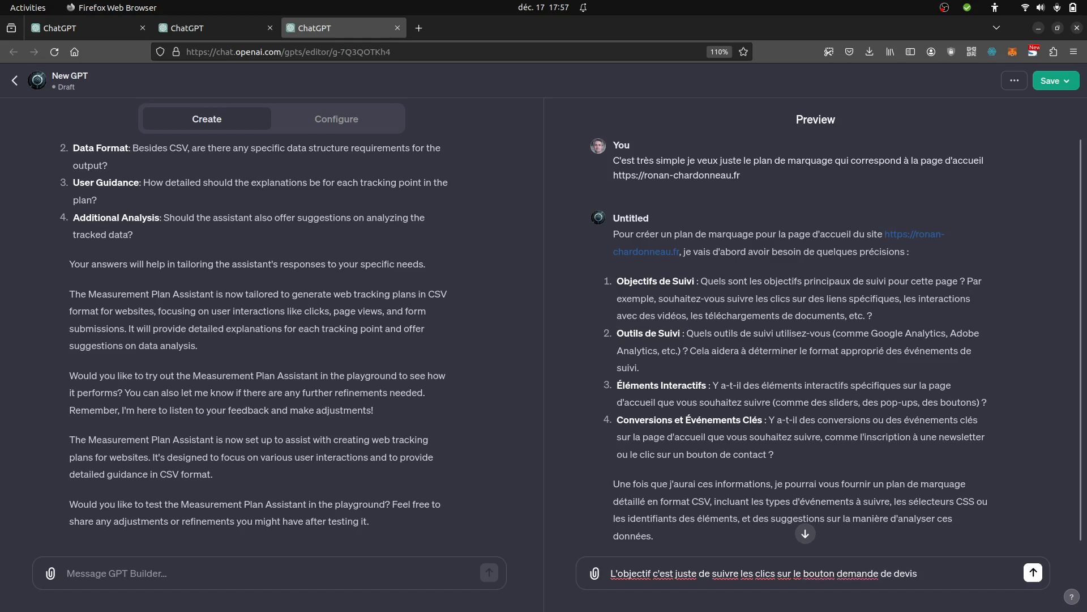
text(, j'utiliserais matomo)
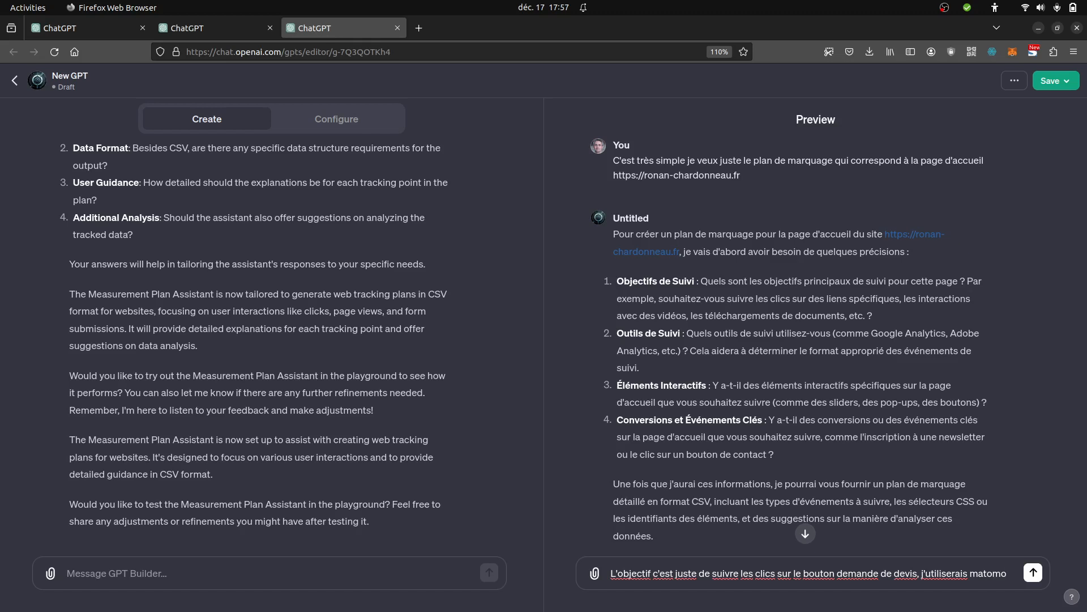
text( et puis )
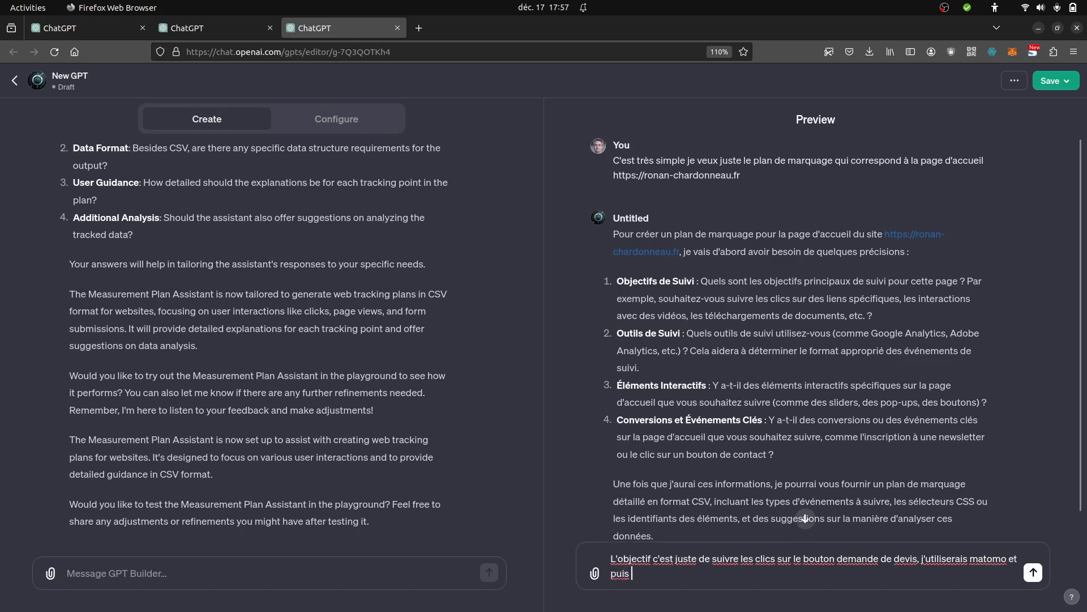
text(le reste je m'en fiche un peu)
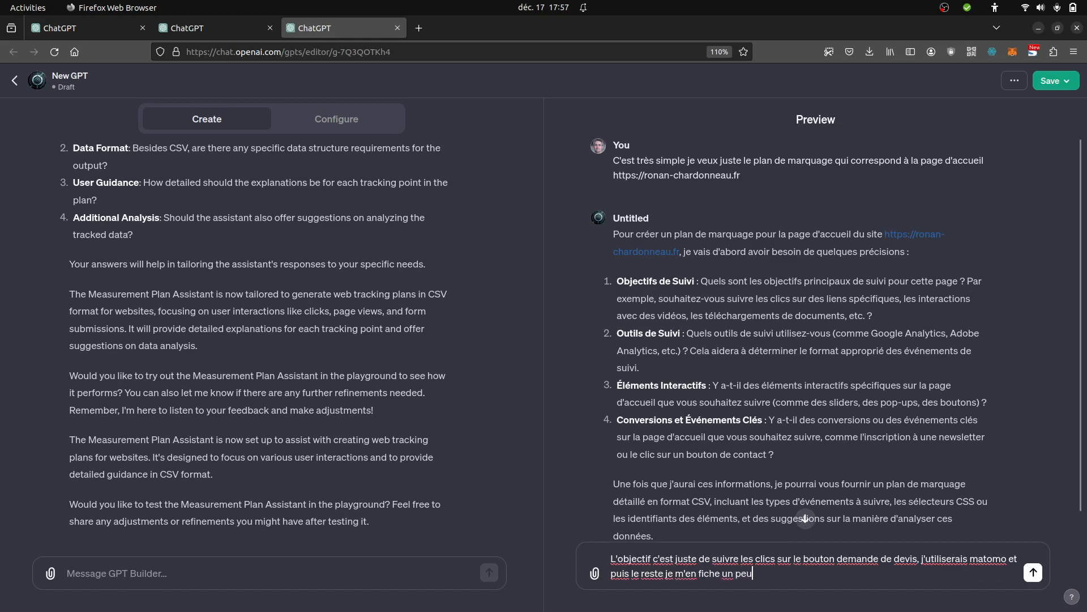
- Add ", j'utiliserais matomo et puis le reste je m'en fiche un peu" to the preview reply, send it and read the answer
key(Return)
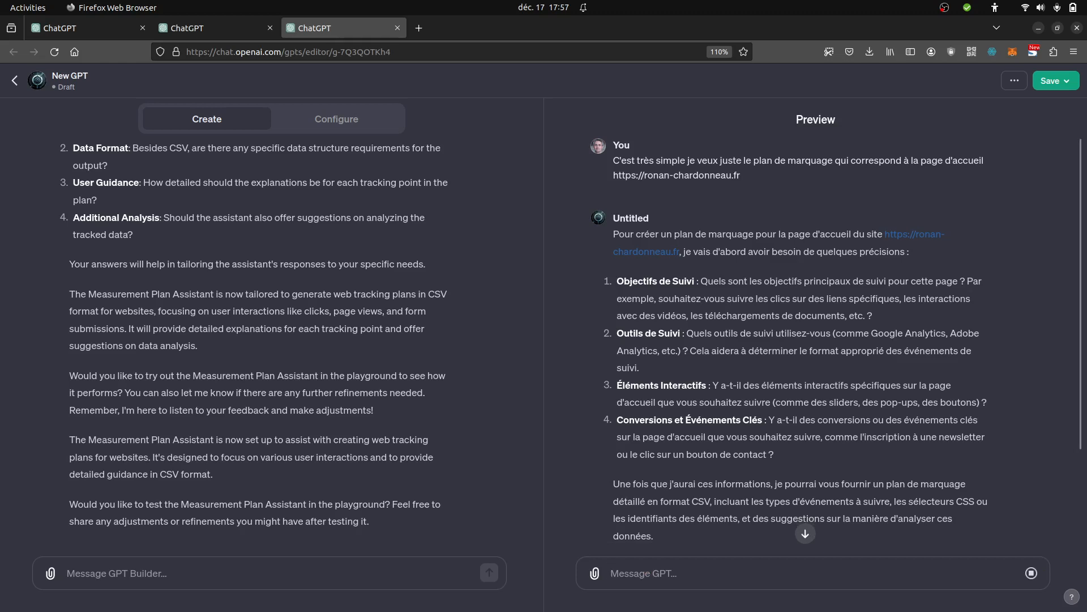
click(807, 532)
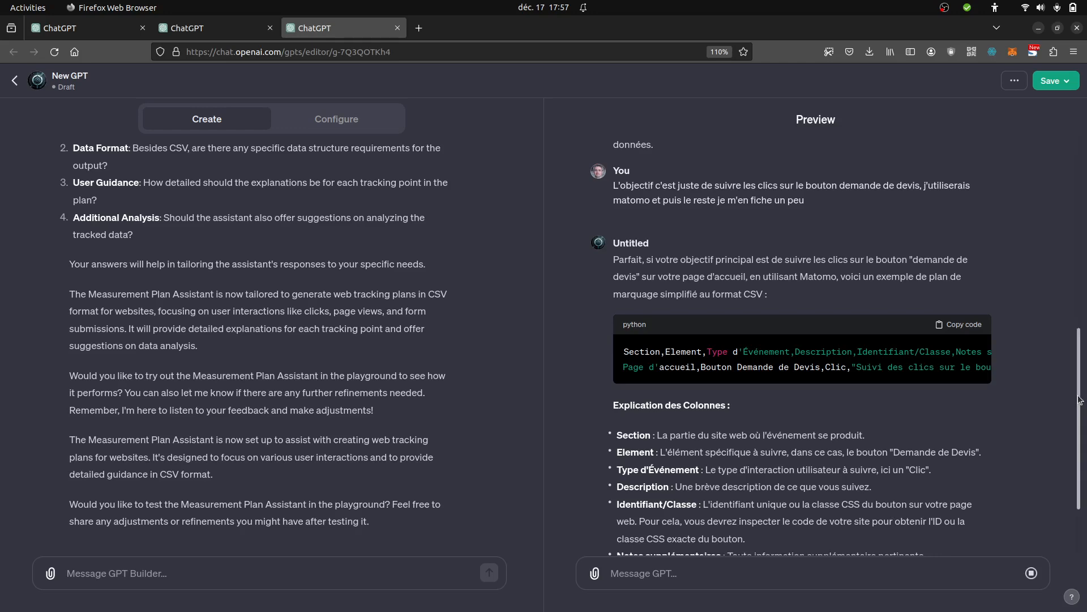
scroll(1080, 399, down, 3)
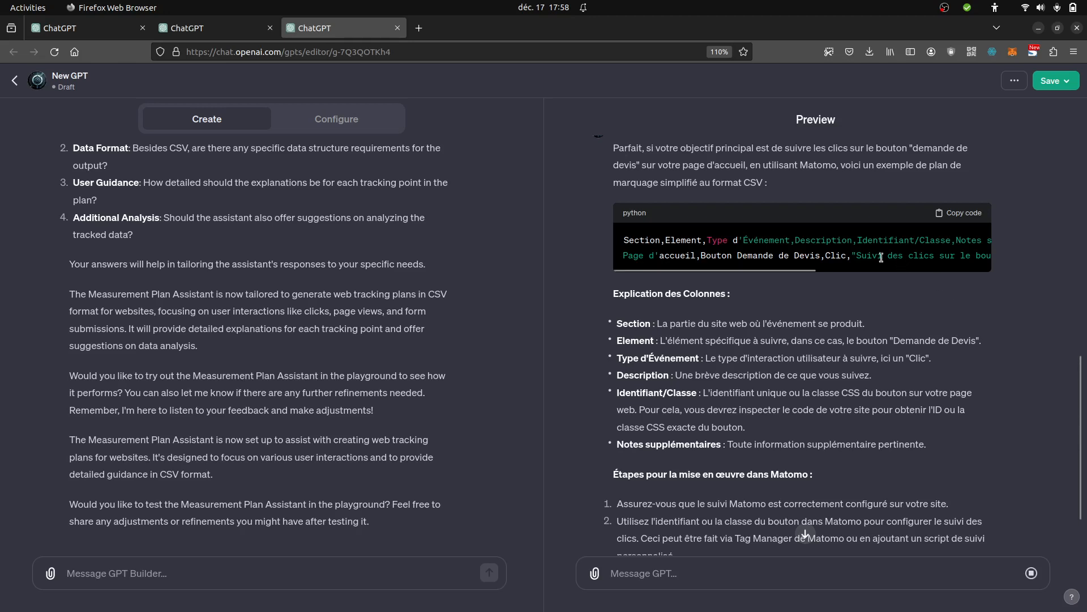
- Write to the builder "Ce que je veux c'est qu'à la fin de ta réponse tu me mettes un lien avec le fichier csv à télécharger."
drag(814, 266, 844, 274)
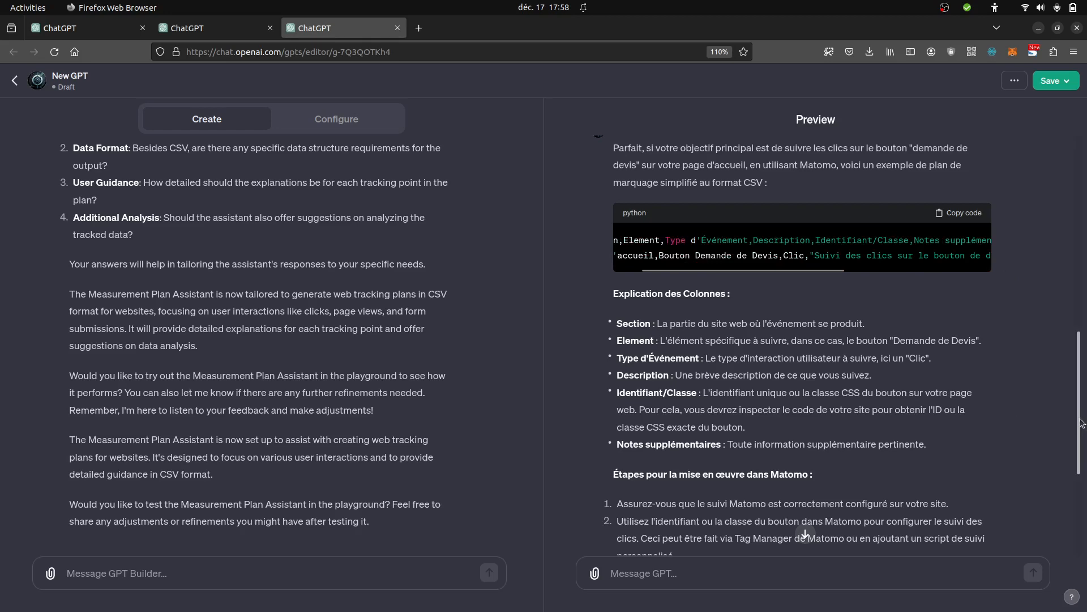
drag(1078, 419, 1086, 514)
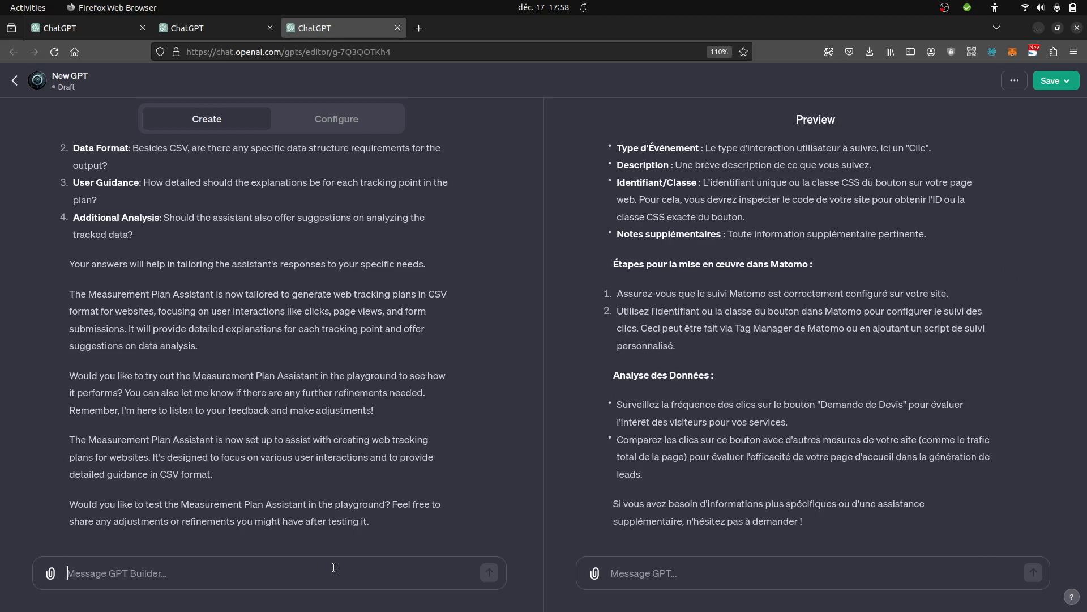
text(Ce que je)
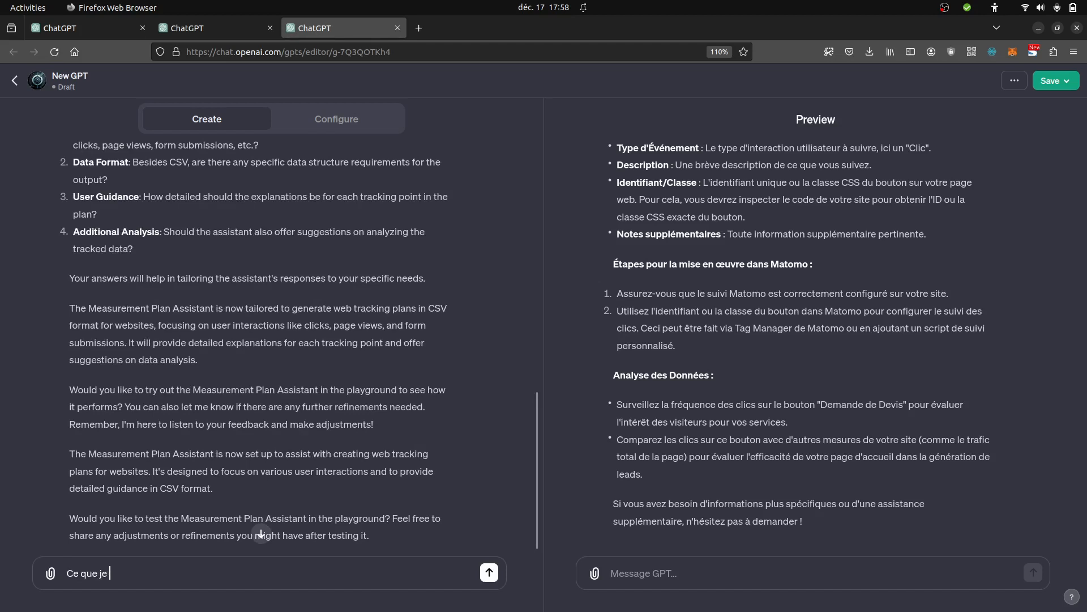
text(veux c'est qu'à la fin de ta réponse)
text( tu me m)
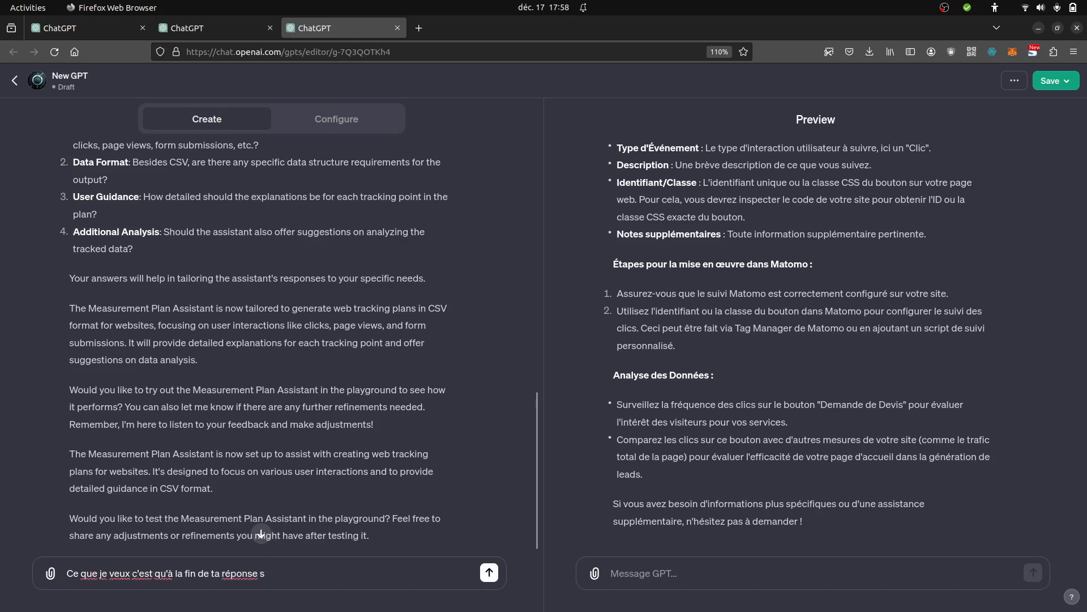
text(ettes un lien a)
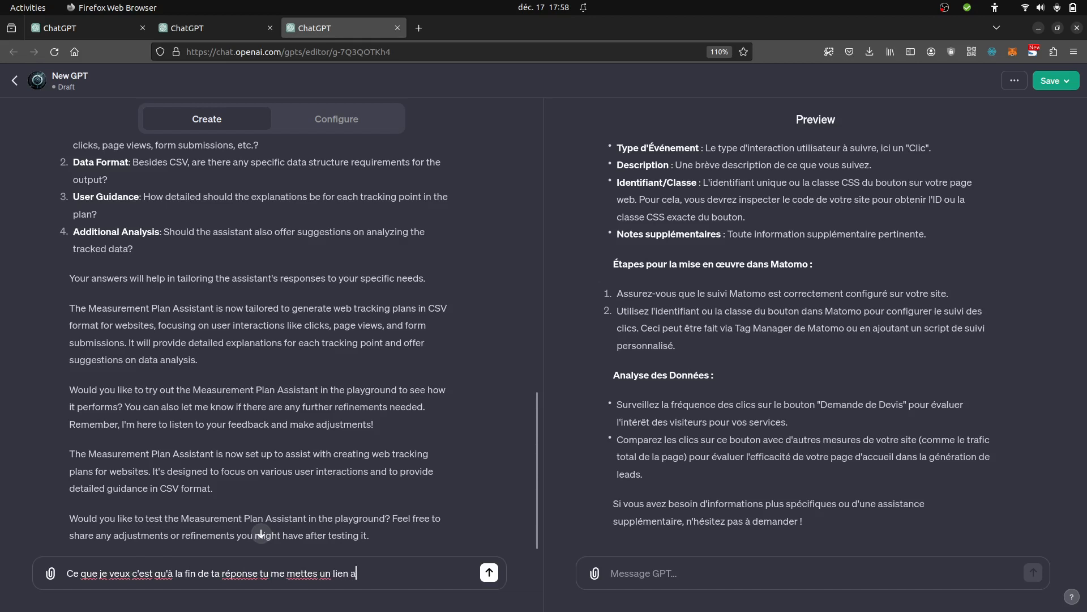
text(vec le fichier csv à )
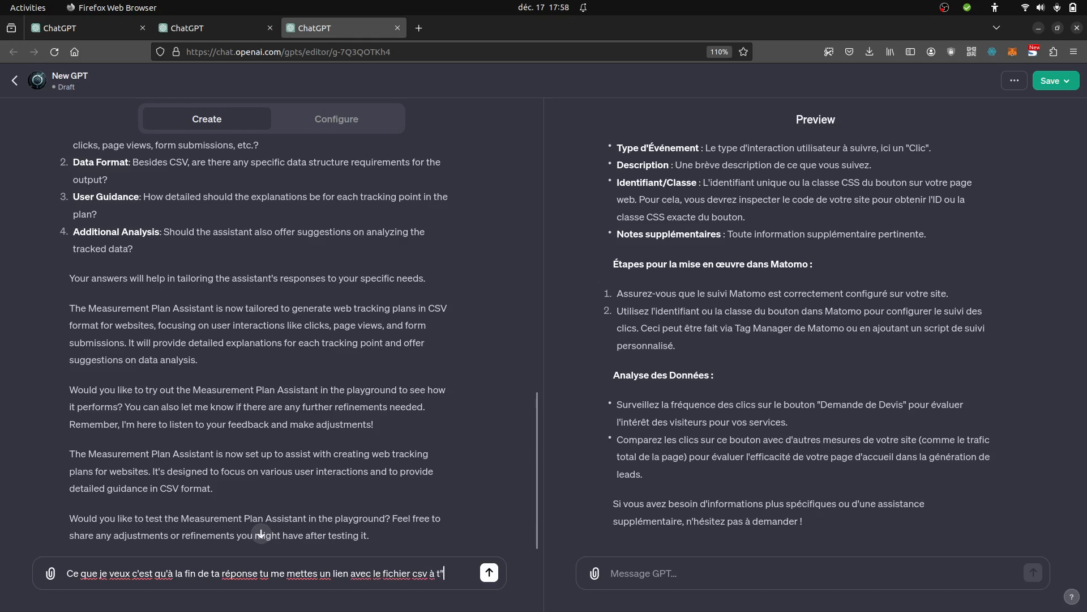
text(télécharge.)
key(BackSpace)
text(r)
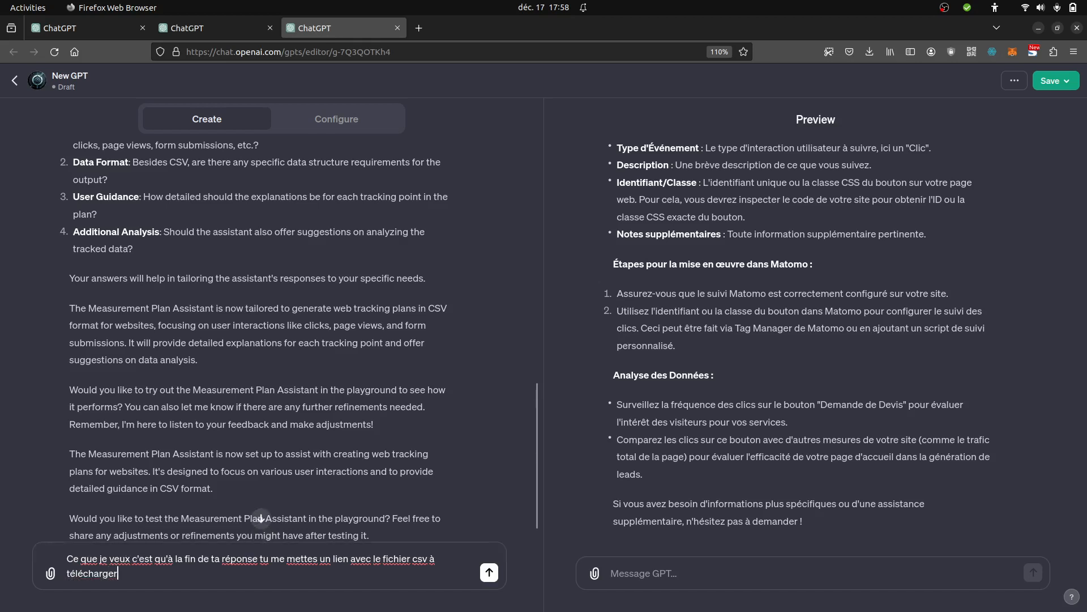
text(. Je veux que tu te re)
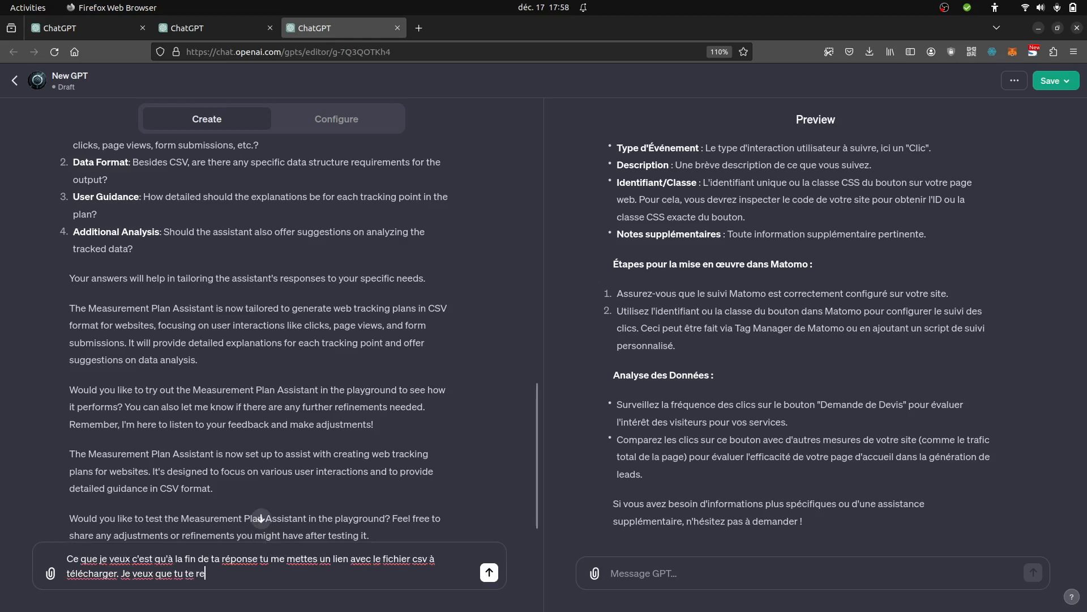
text(ndes sur le site web et )
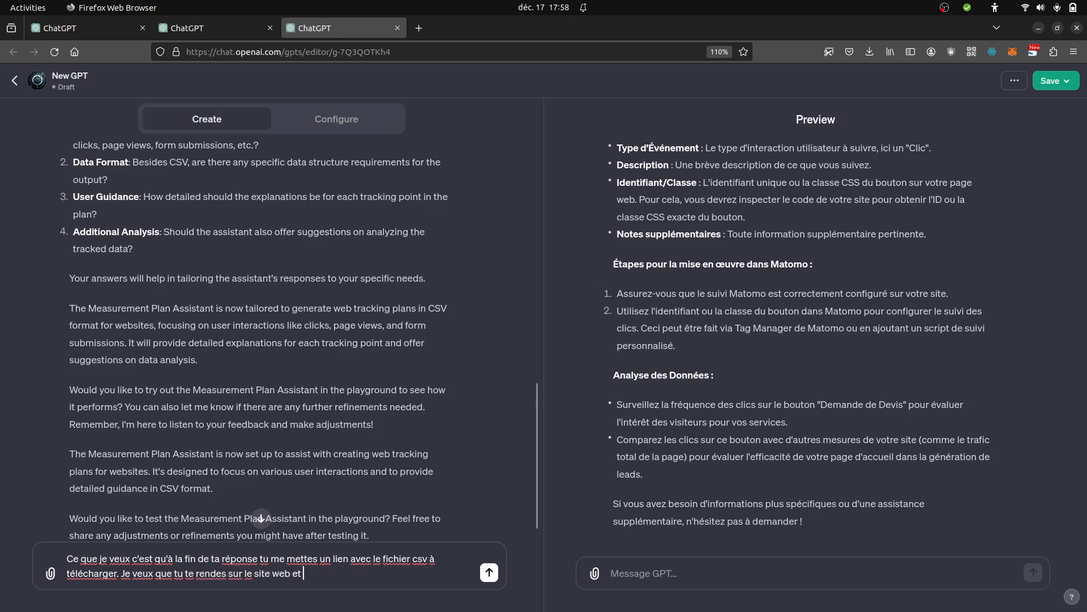
text(que tu me remplisses le fic)
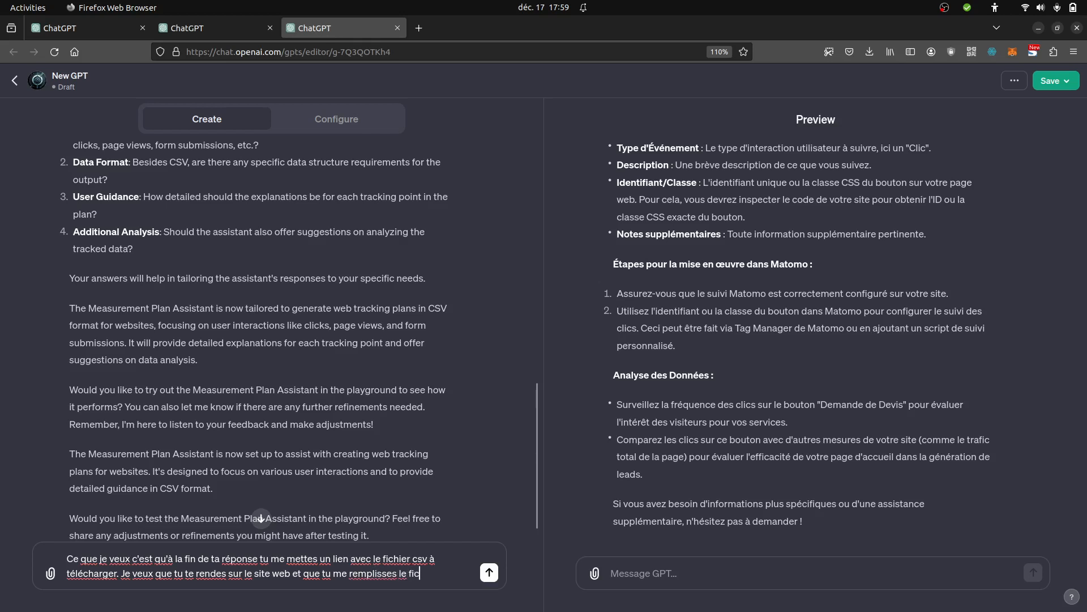
- Add "Je veux que tu te rendes sur le site web et que tu me remplisses le fichier csv avec ce que tu auras vu." and send it
text(hier csv avec ce que )
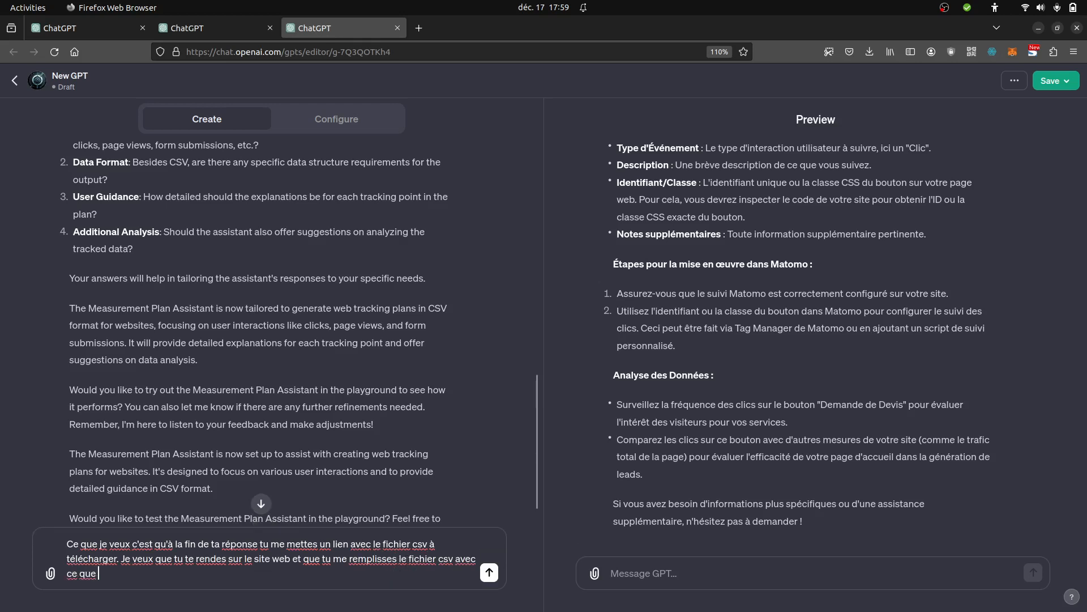
text(tu auras vu.)
key(Return)
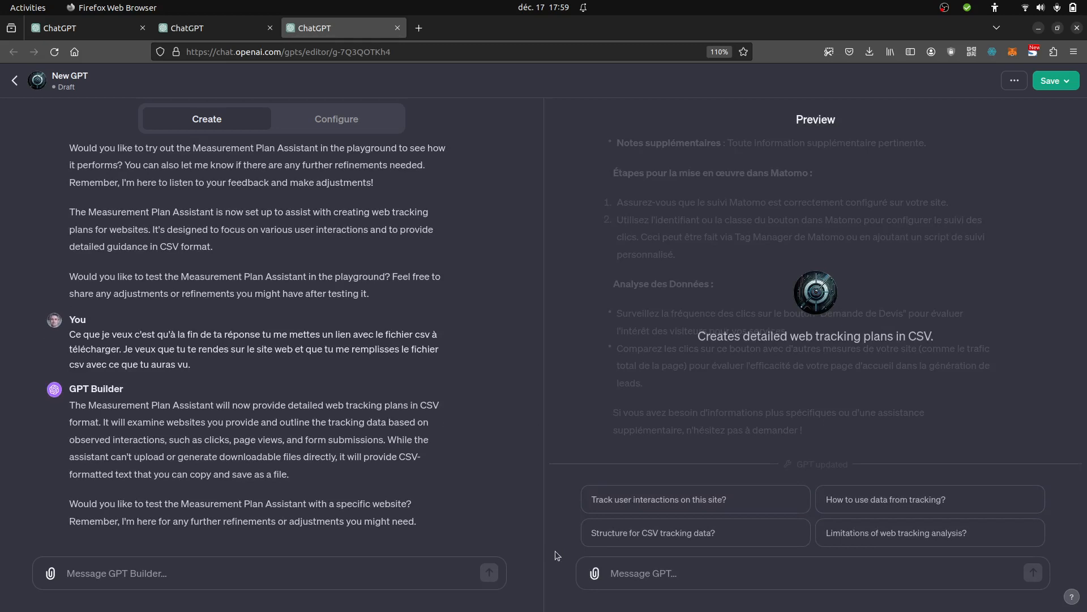
- Reply "yes" to the builder's offer to test the assistant with a specific website and read its answer
click(372, 570)
text(yes)
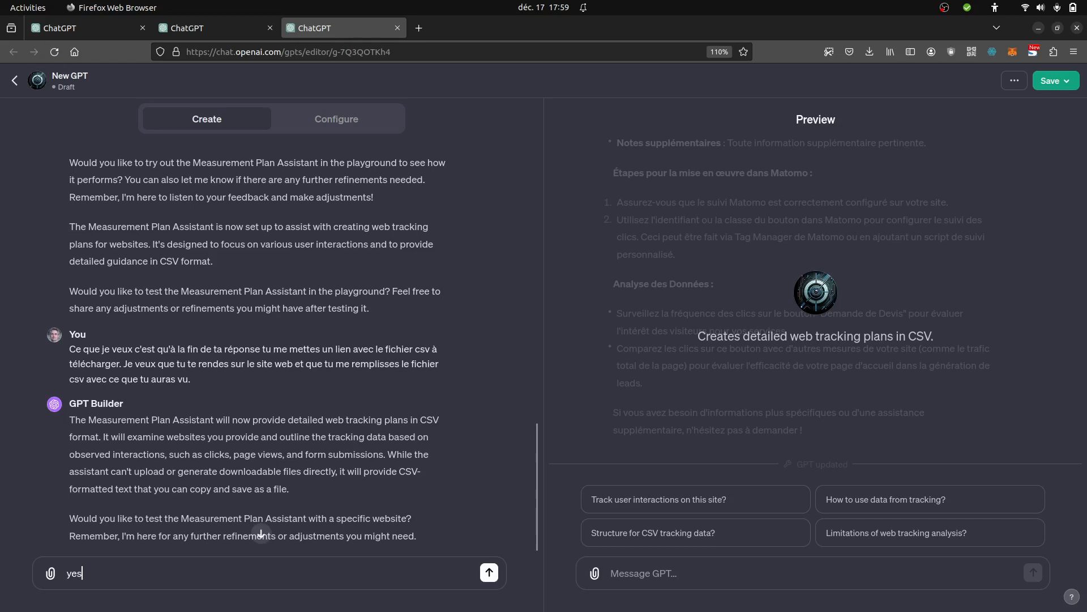
key(Return)
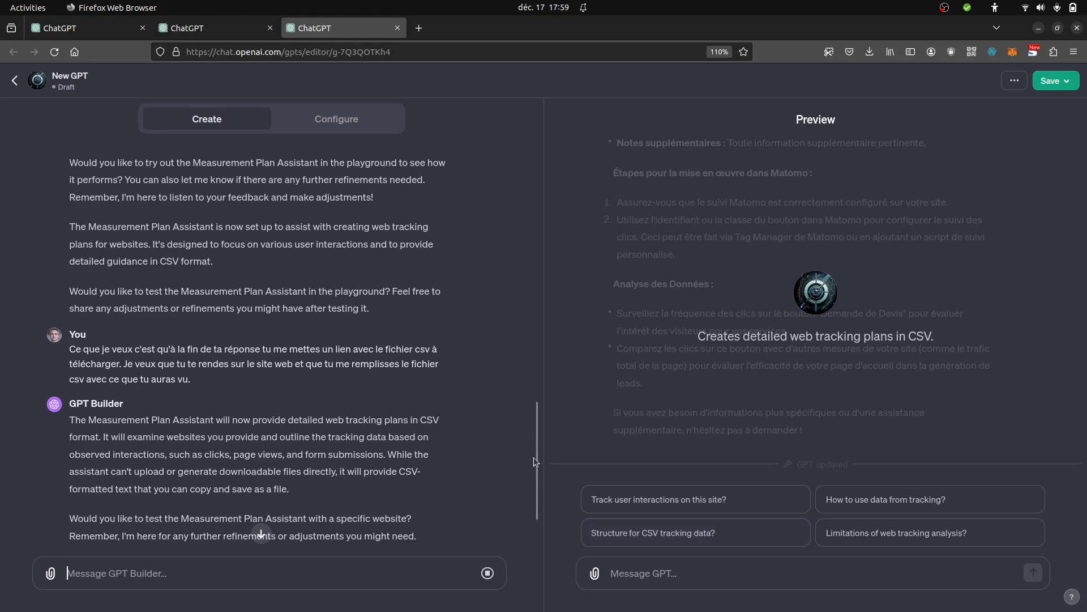
scroll(534, 457, down, 3)
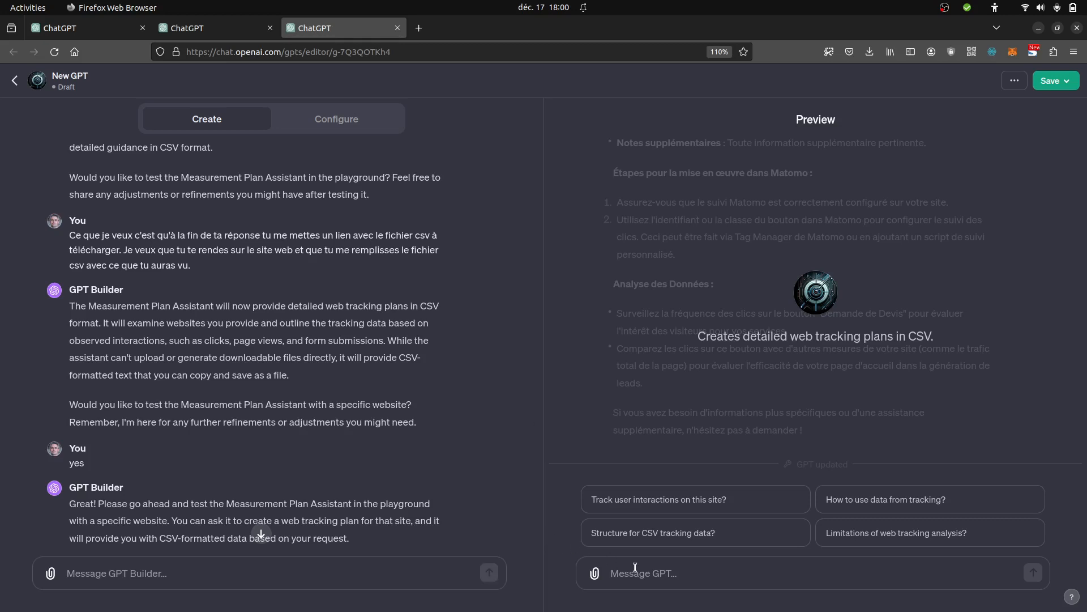
- Write in the preview chat "please visit" with the personal website URL, followed by ", i just want the measurement plan for the home page"
text(plea)
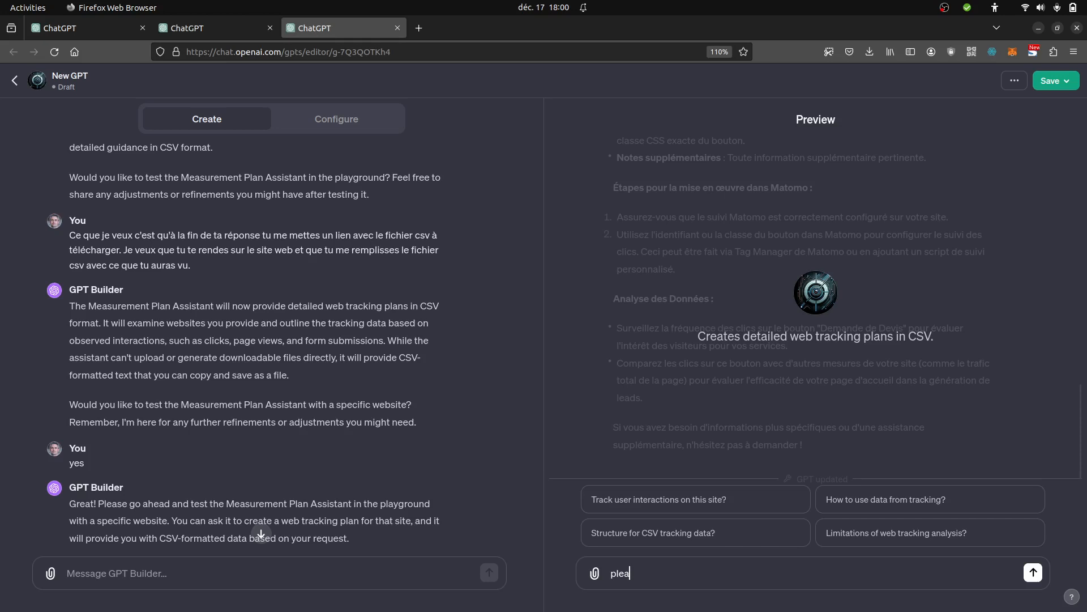
text(se visit https://ronan-chardonneau.)
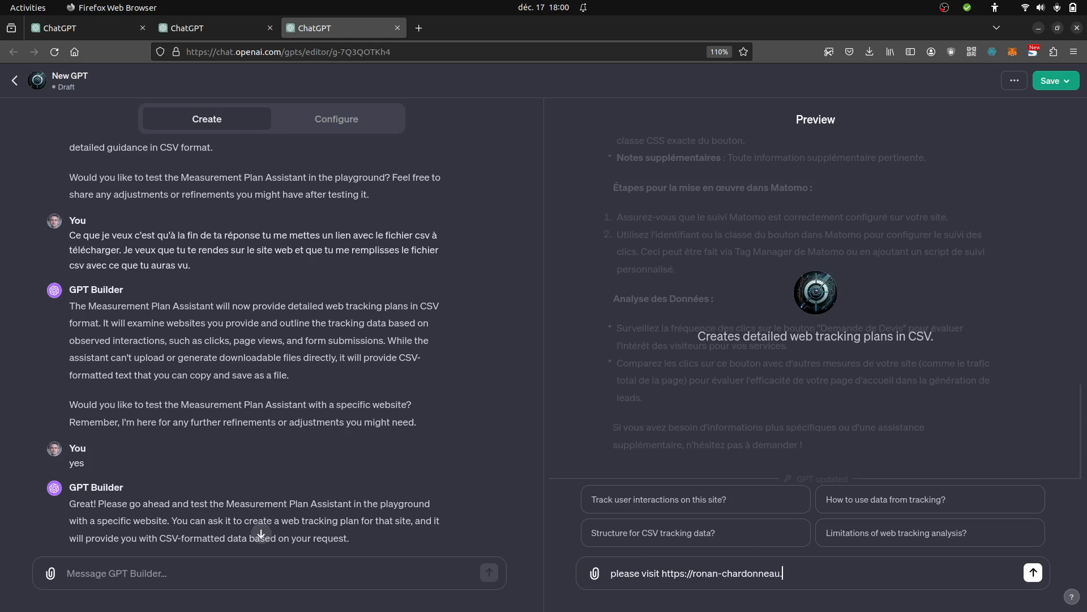
text(fr, i just want the measureme)
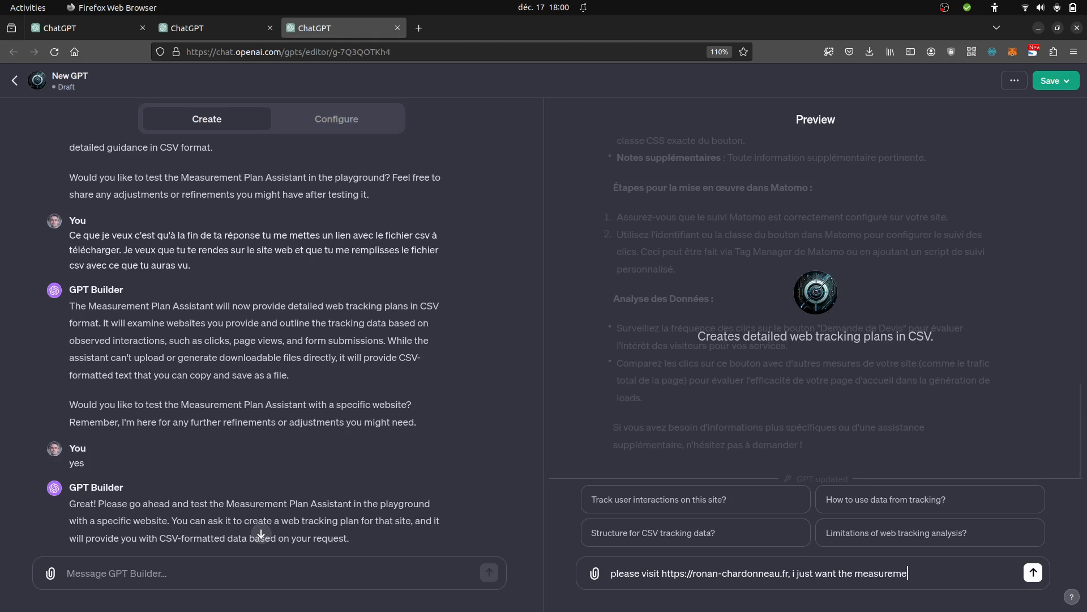
text(nt plan for the home page, whe)
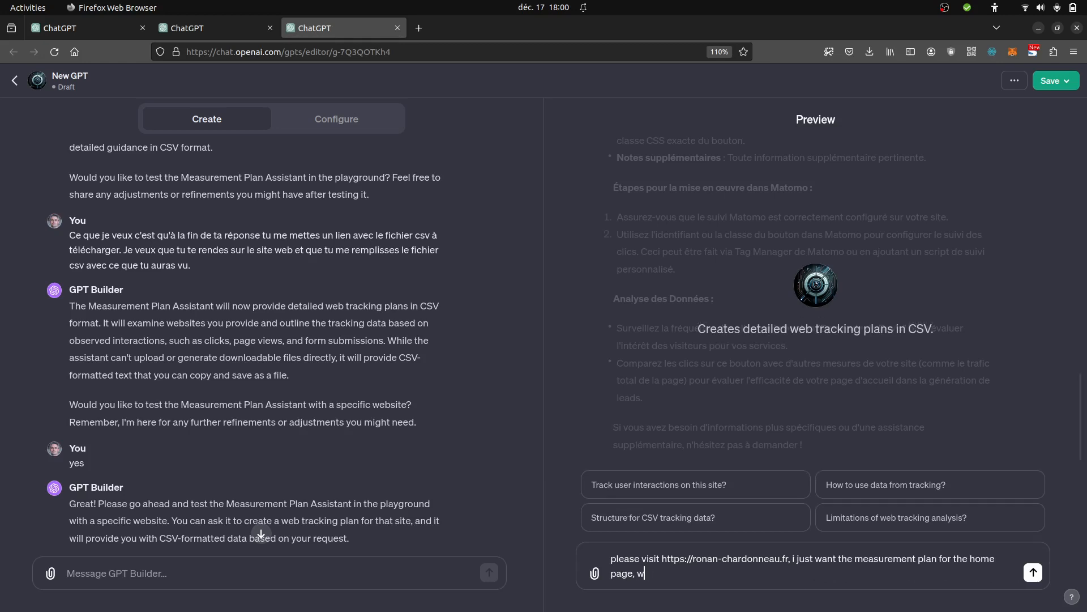
- Continue the preview message with ", the main goal is to track the click on the red button"
key(BackSpace)
key(BackSpace)
text(he main goal is to track t)
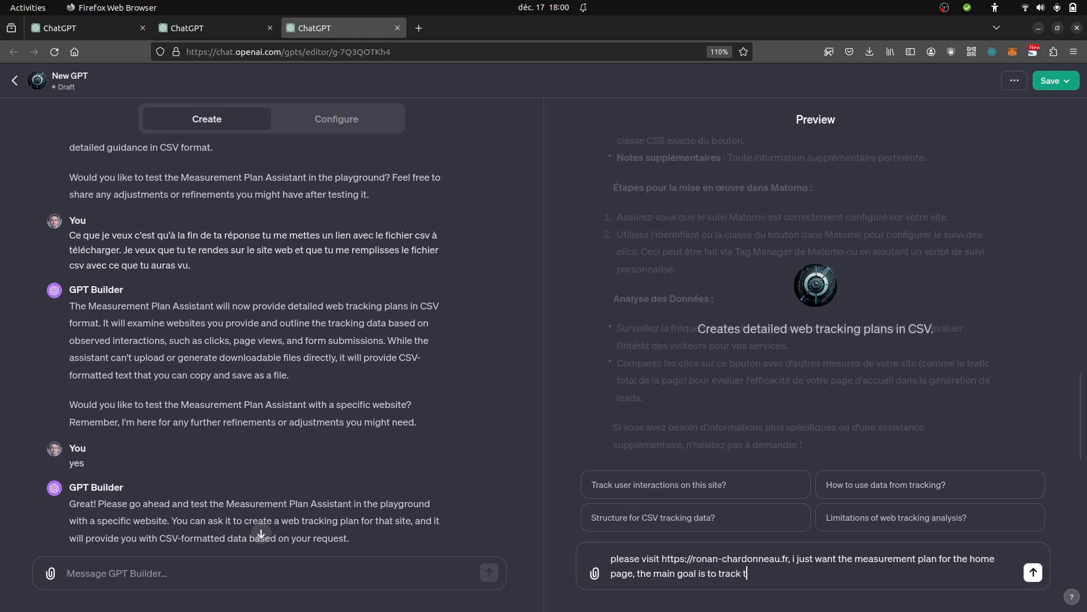
text(he click on the red button)
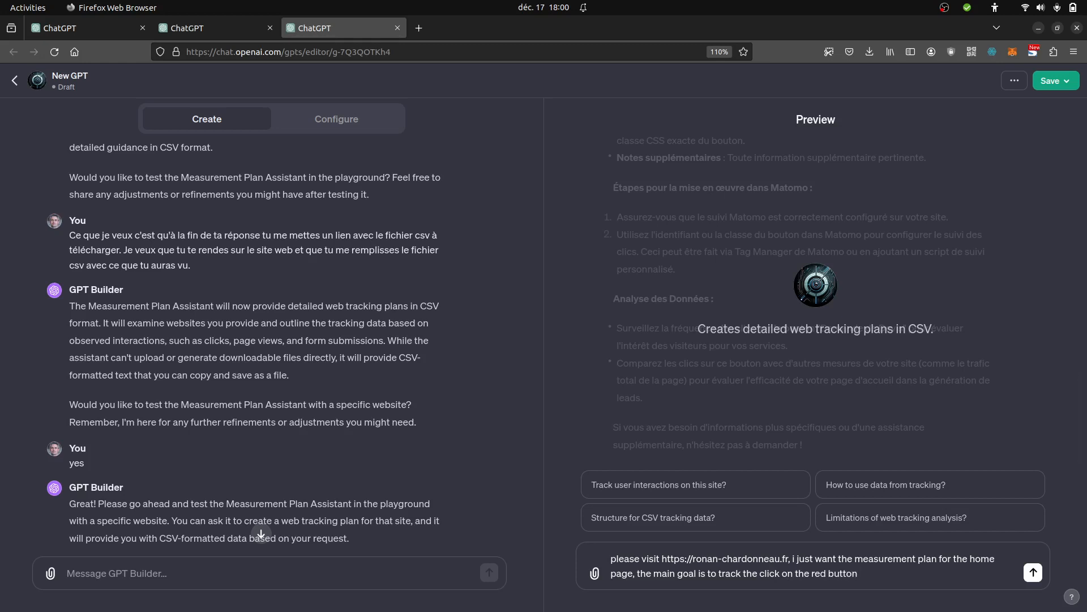
text(,)
text( and any other ein)
- Complete the preview message with ", and any other interactions you feel useful, solution used matomo" and send it
key(BackSpace)
key(BackSpace)
key(BackSpace)
text(interactions)
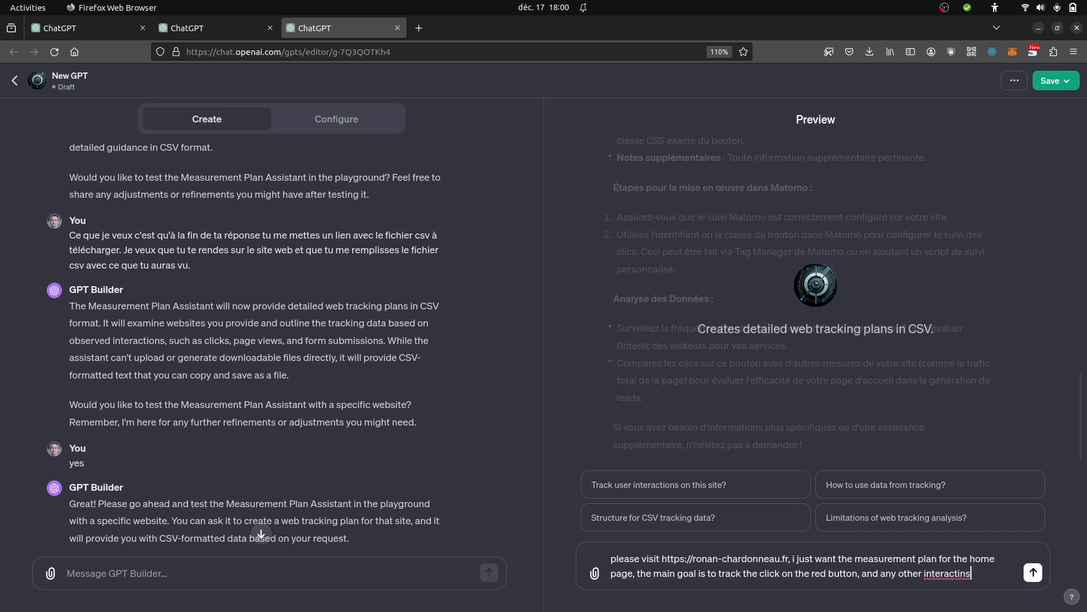
text( you feel useful)
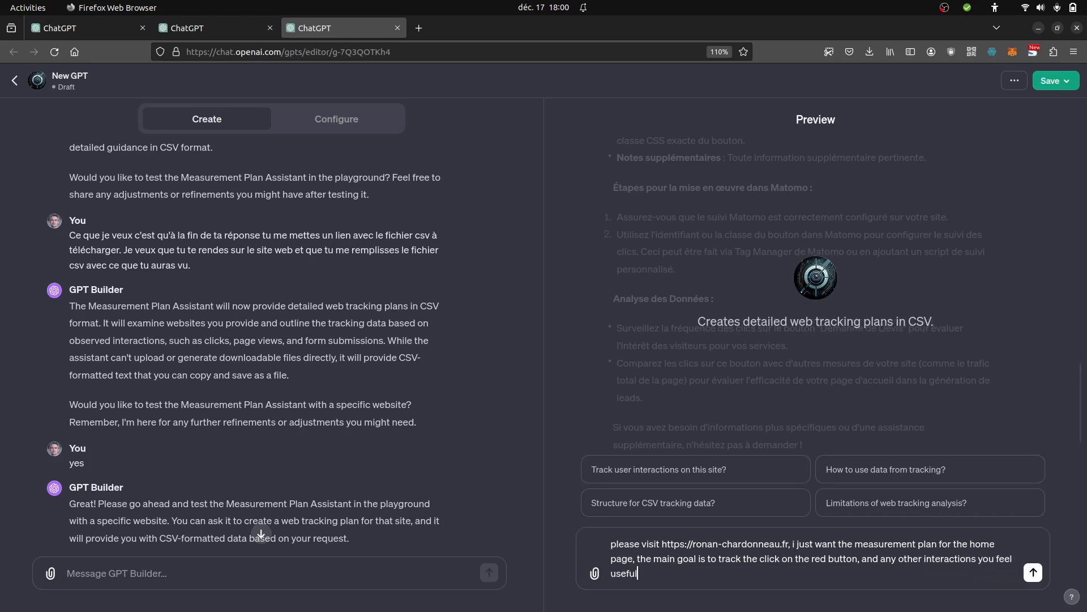
text(, solution used matomo)
key(Return)
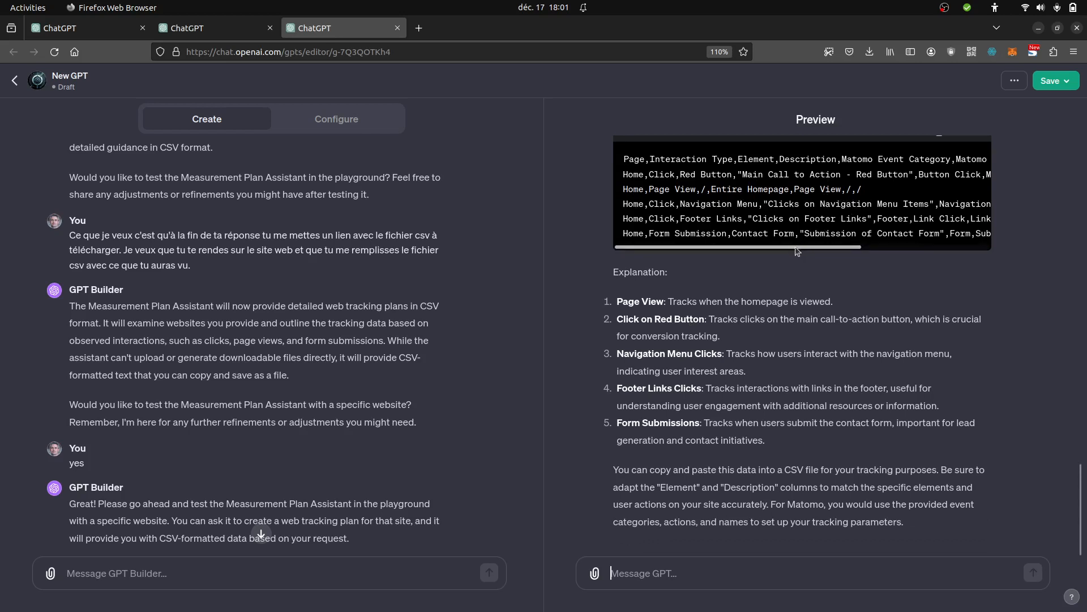
- Examine all columns of the CSV tracking plan in the preview answer and open the answer's website link in a new tab
drag(795, 249, 959, 247)
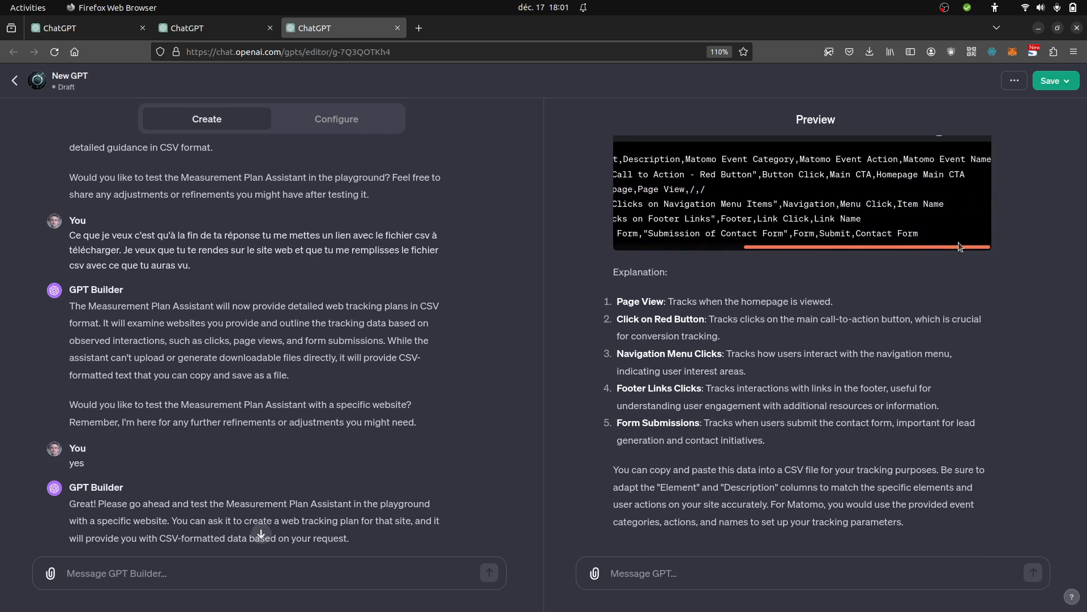
drag(948, 253, 763, 247)
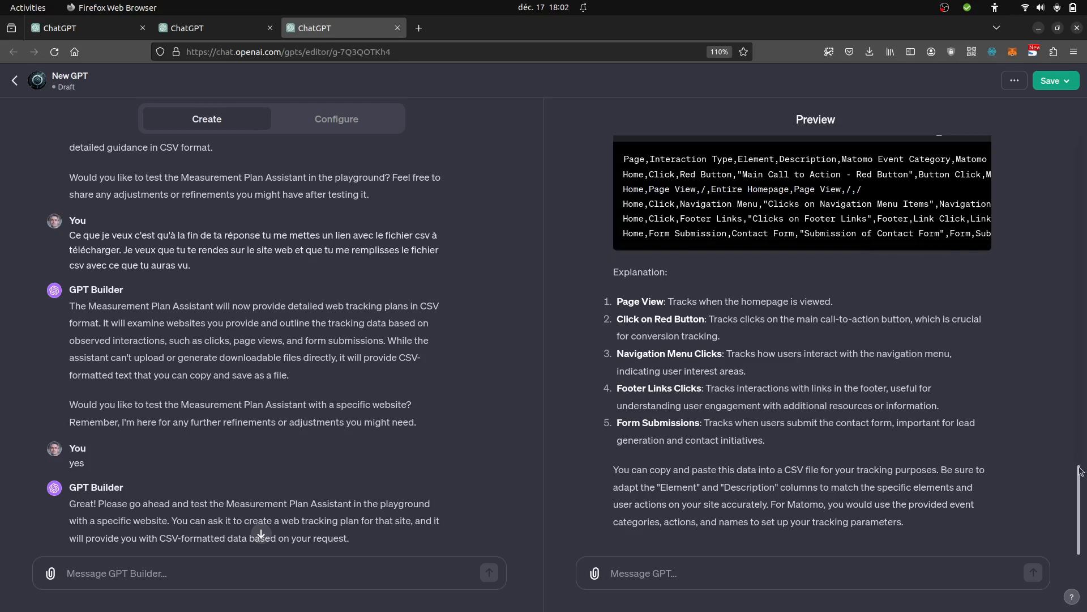
scroll(1080, 470, up, 4)
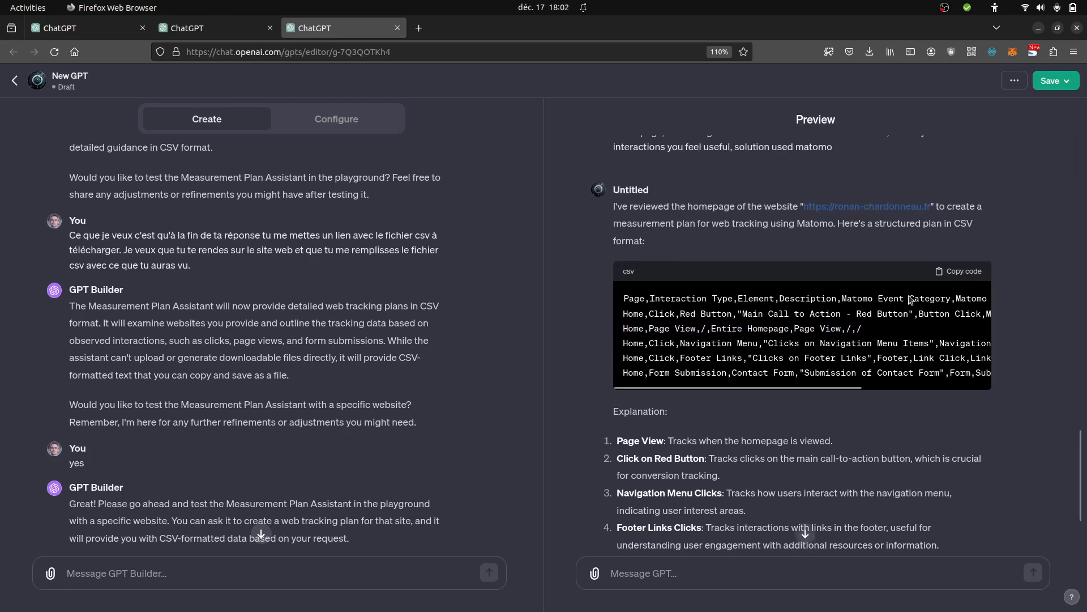
right_click(857, 213)
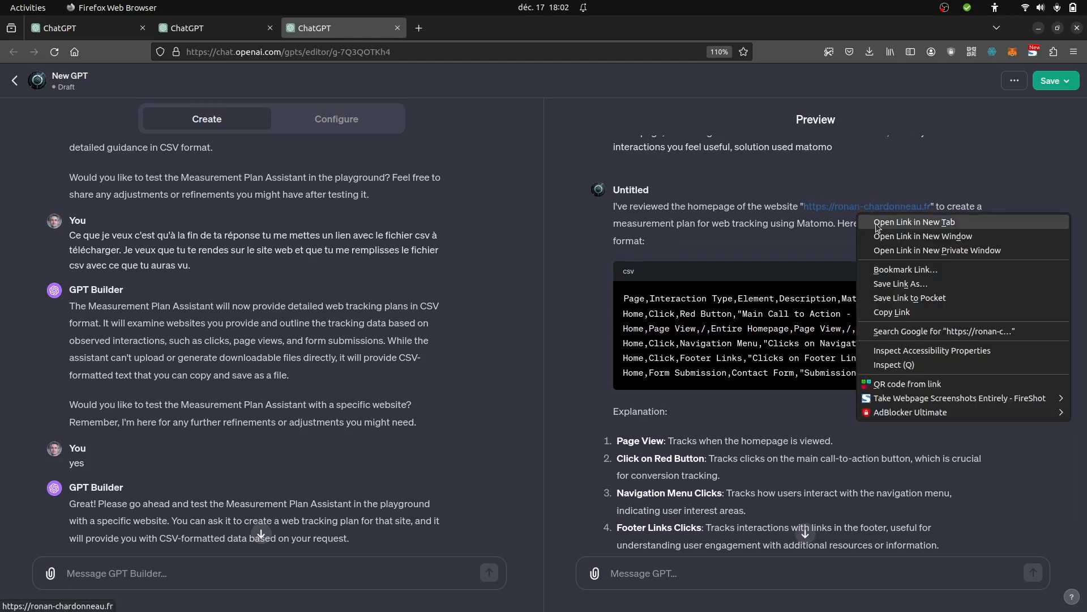
click(879, 222)
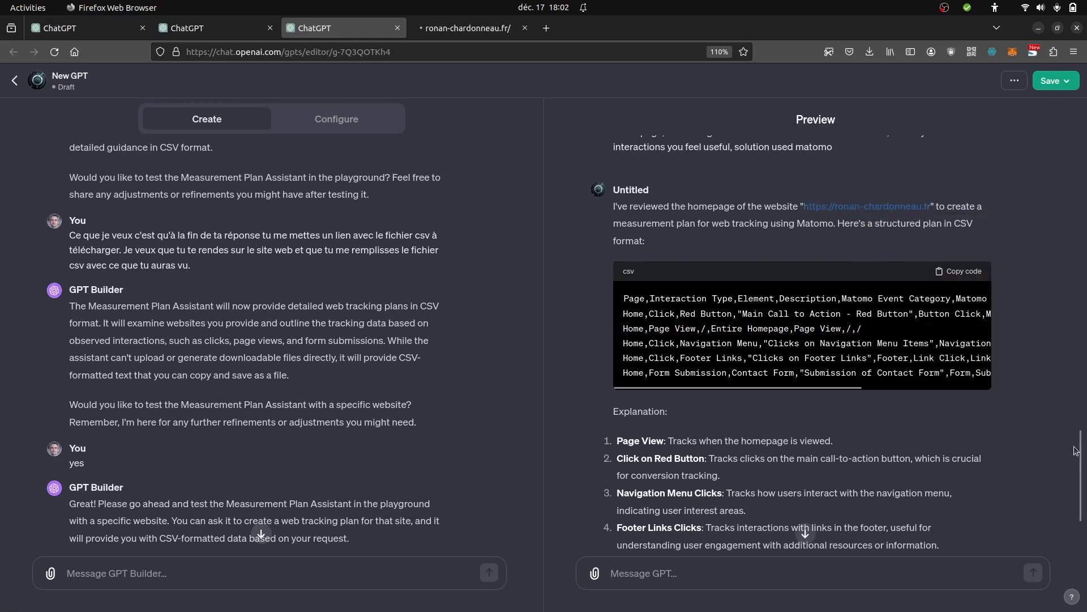
- Begin a follow-up message in the preview chat with "give the"
scroll(1080, 456, down, 3)
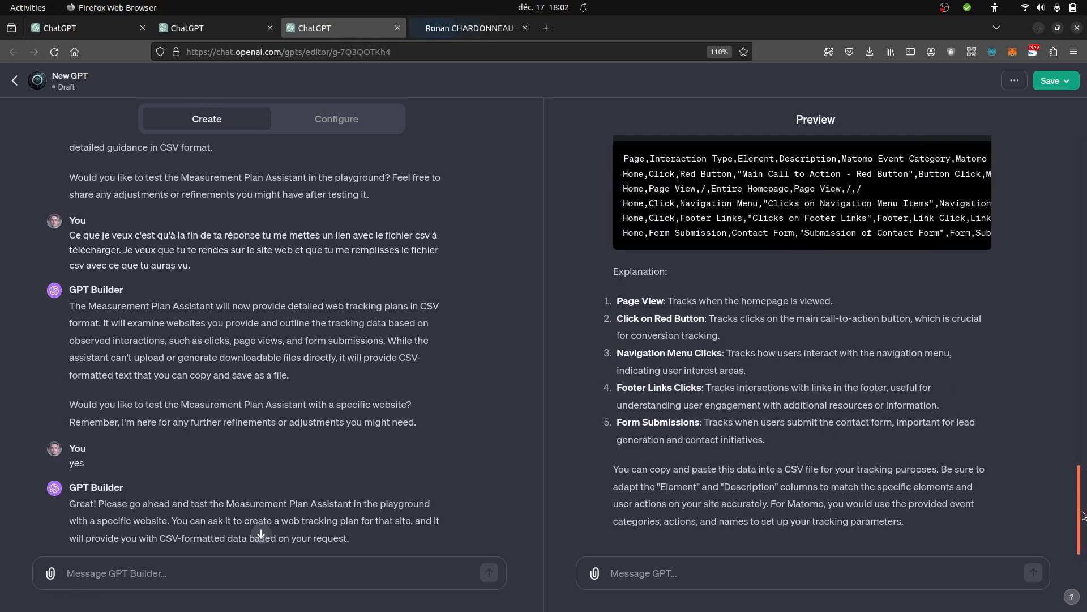
click(783, 579)
text(give t)
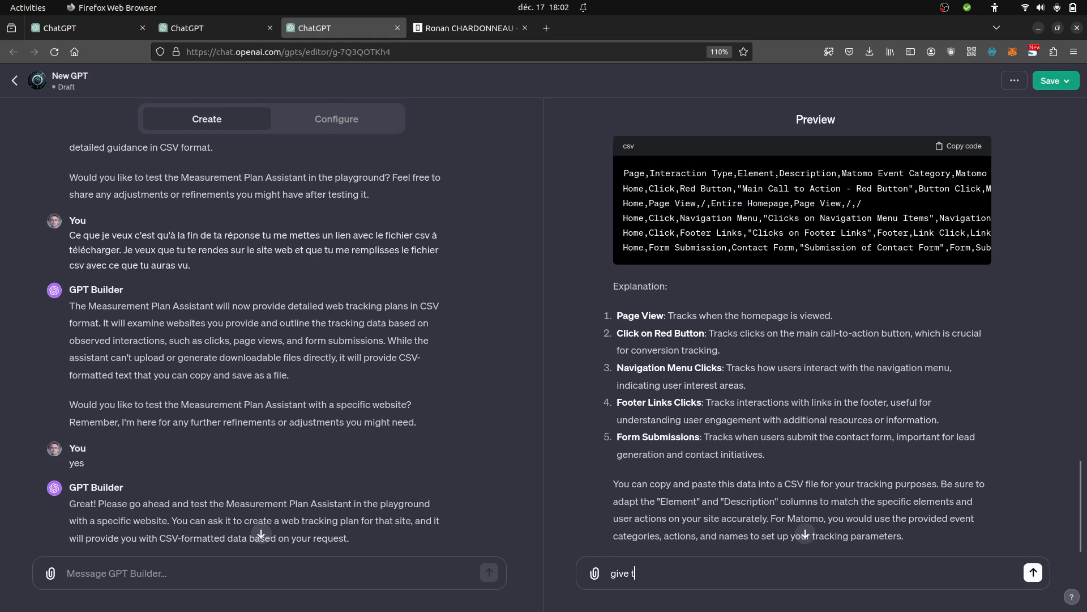
text(he)
- Switch to the website, inspect the HTML element of the red "Devis formation" button, and return to the GPT editor
click(458, 26)
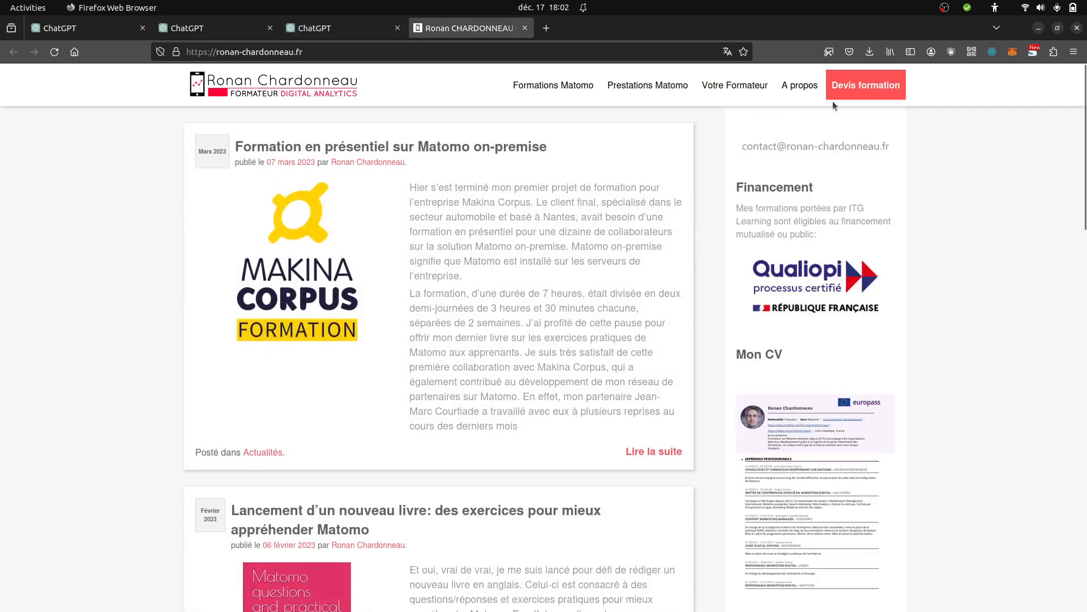
right_click(859, 92)
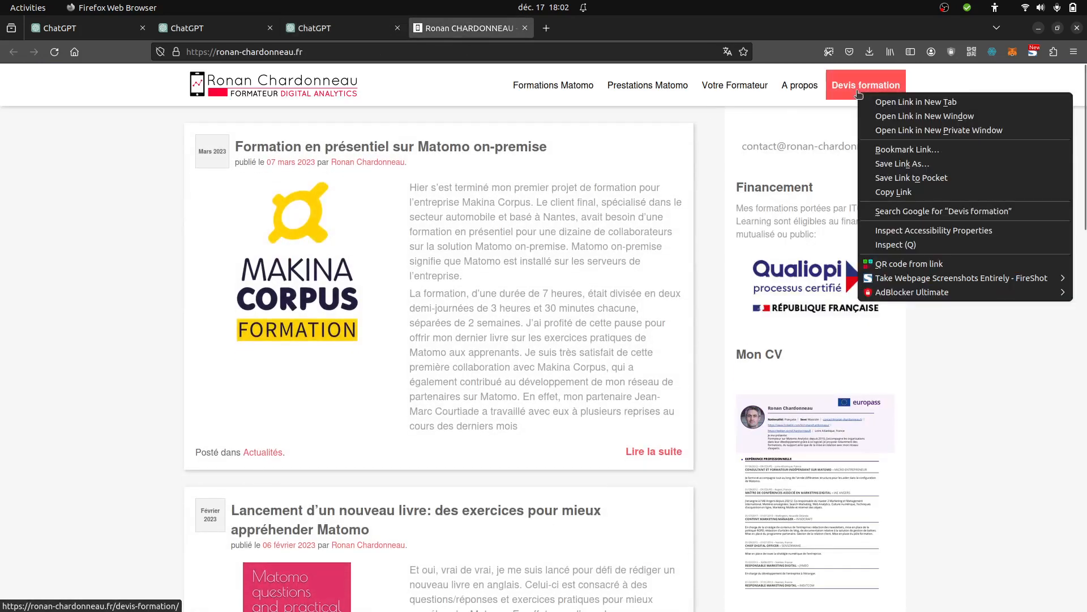
click(888, 245)
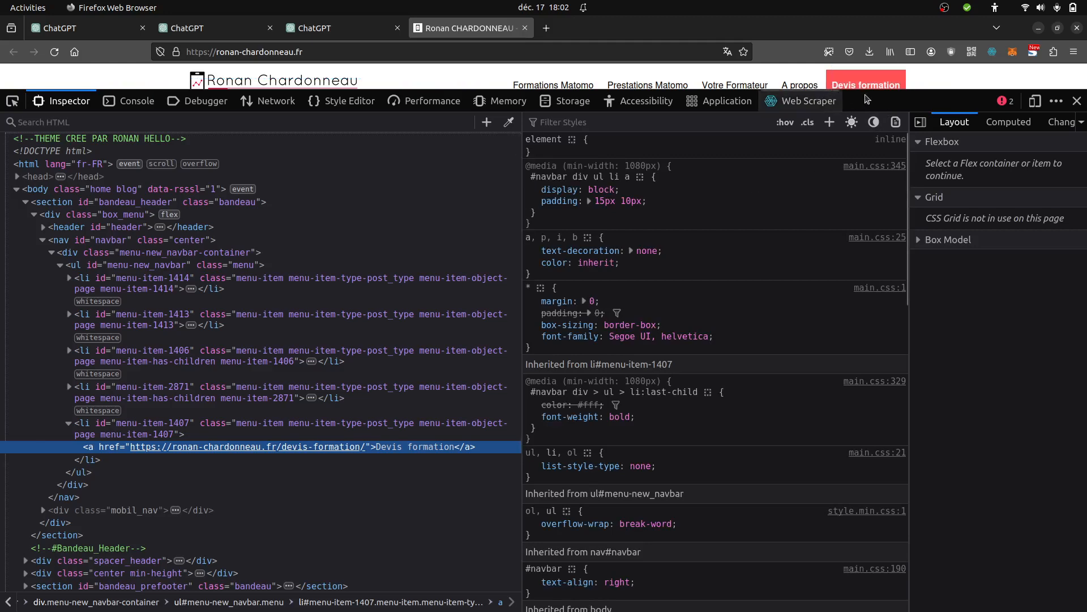
click(321, 31)
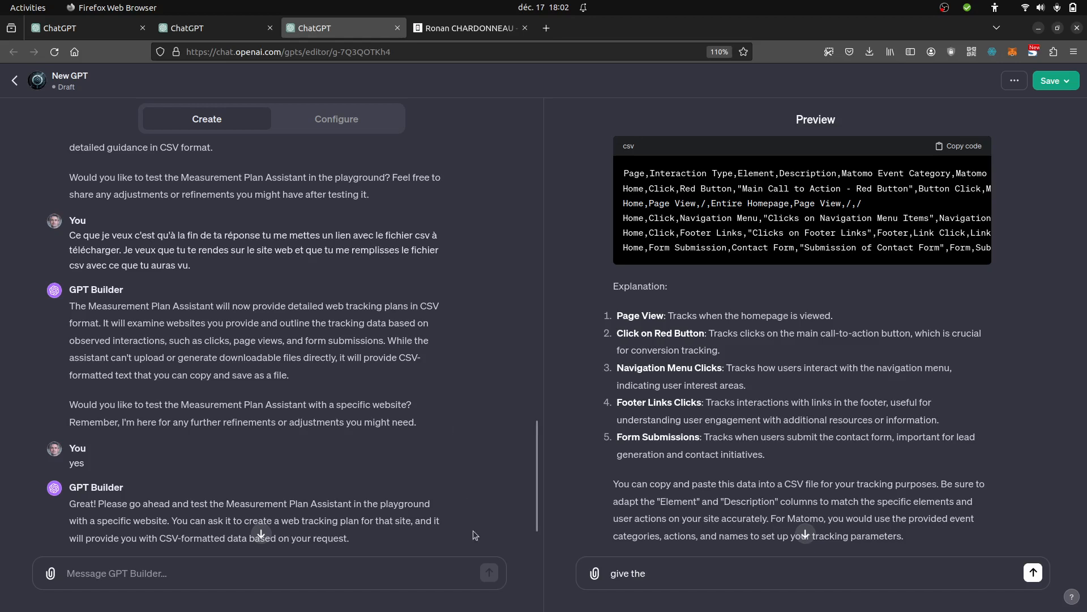
- Begin a message to the GPT Builder with "Focus yourself on the page i gave you to fill in the csv."
click(260, 566)
text(Focus)
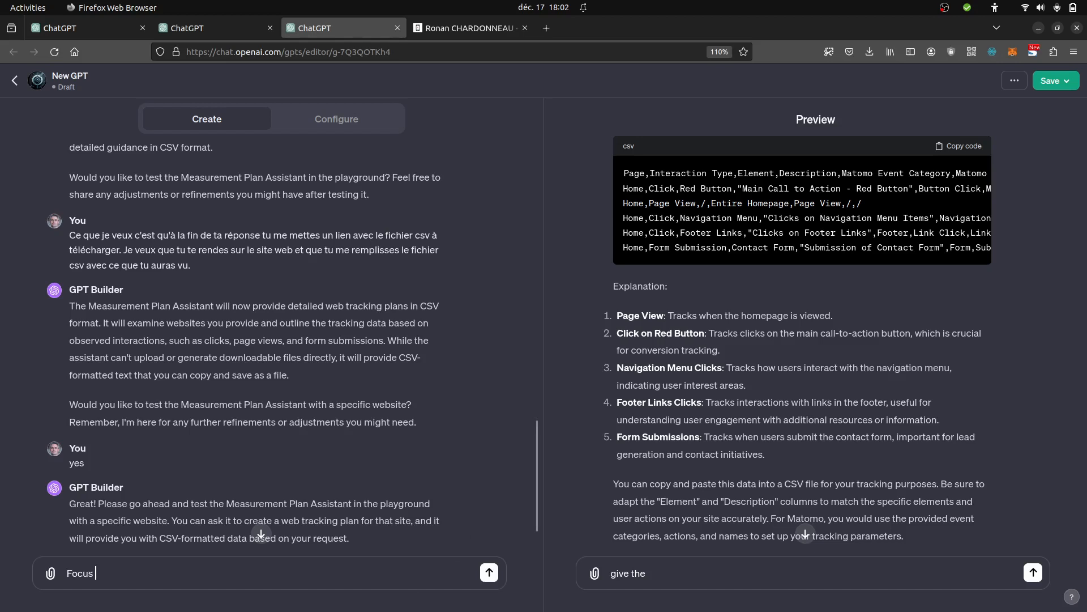
text(yourself on the page i gave y)
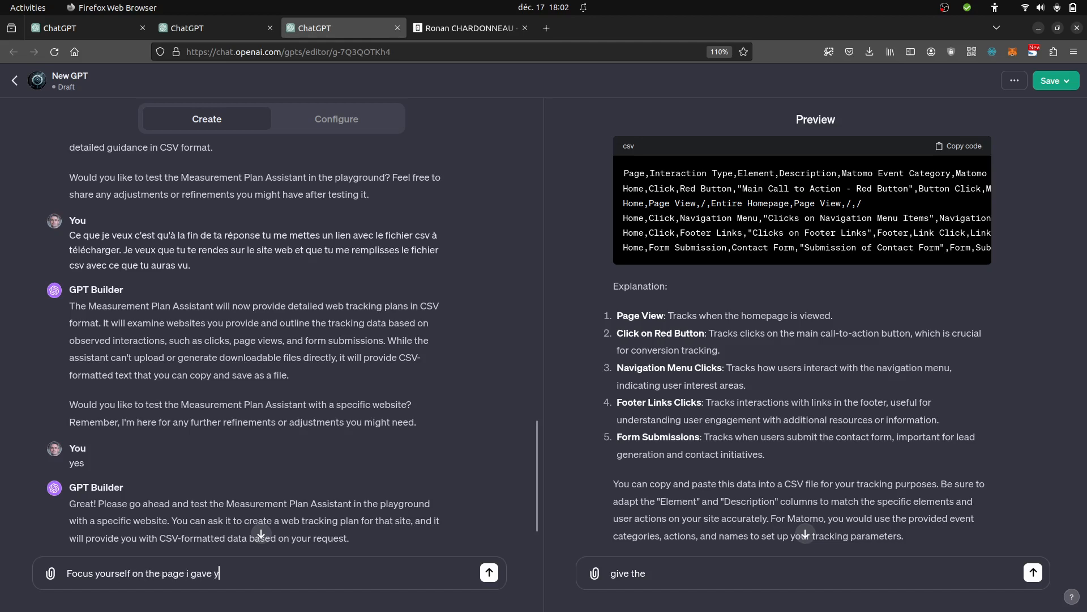
text(ou to fill in the csv. Give me)
- Add "GIVE ME A LINK TO DOWNLOAD THE CSV" to the GPT Builder message and send it
key(BackSpace)
key(BackSpace)
key(BackSpace)
key(BackSpace)
key(BackSpace)
key(BackSpace)
text(GIVE )
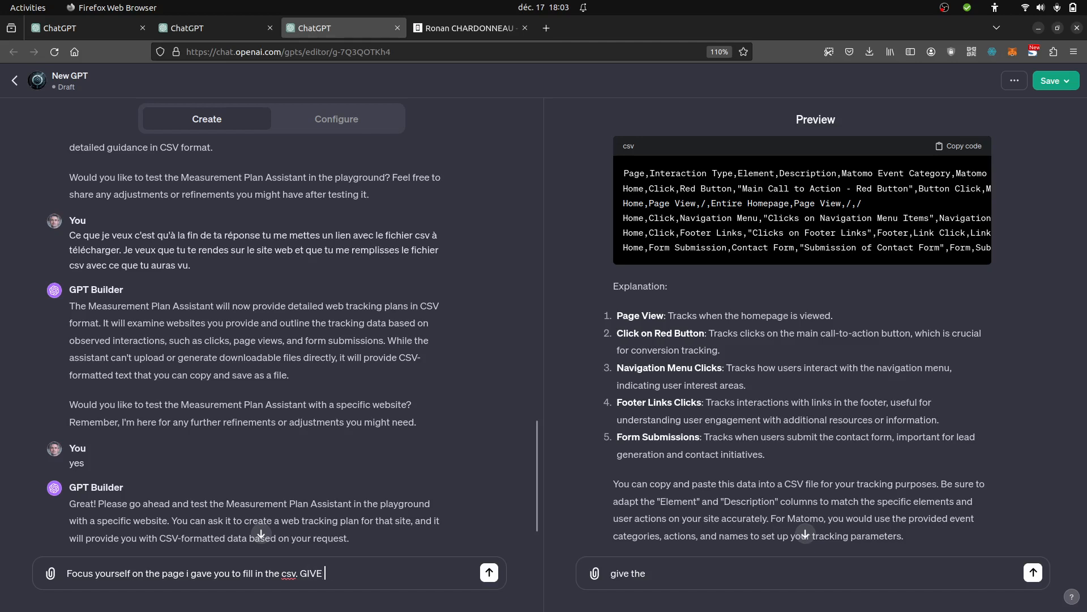
text(ME A LINK)
text( to)
text( DON)
text(WNL)
text(OAD )
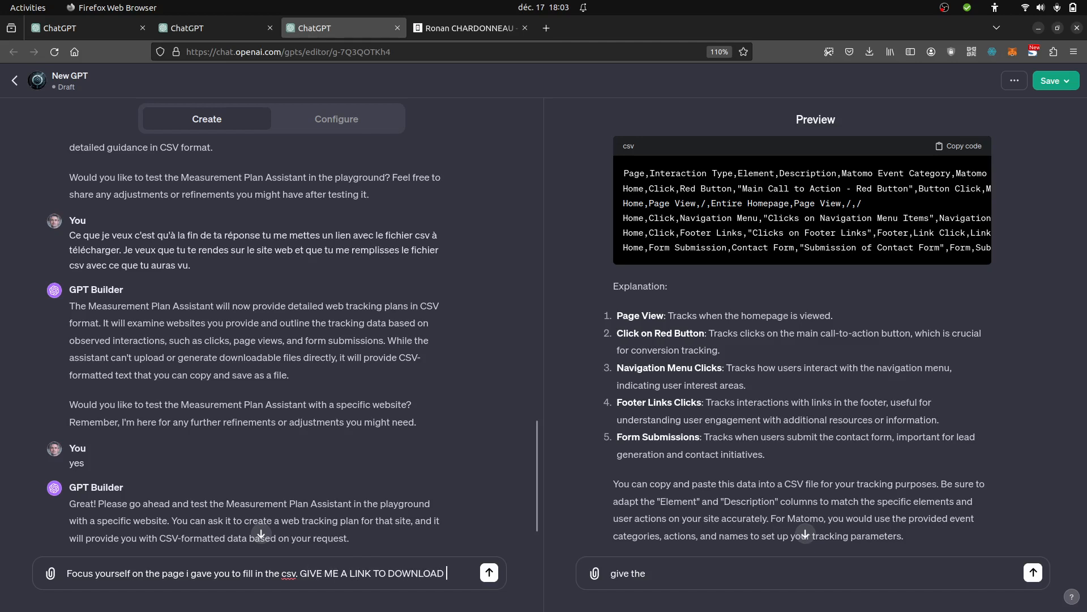
text(THE CSV)
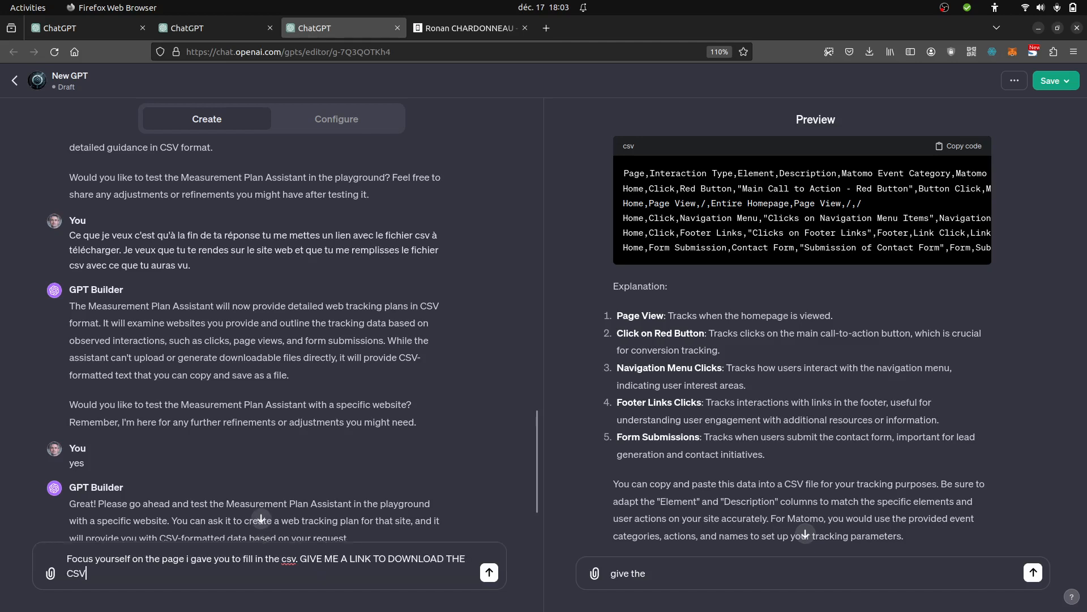
key(Return)
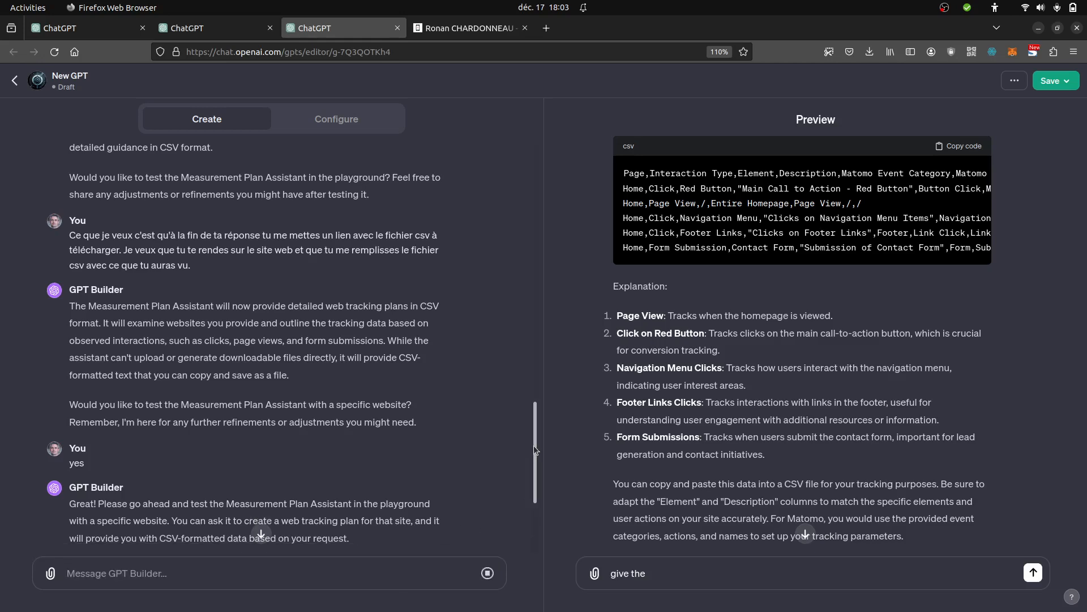
drag(534, 445, 539, 528)
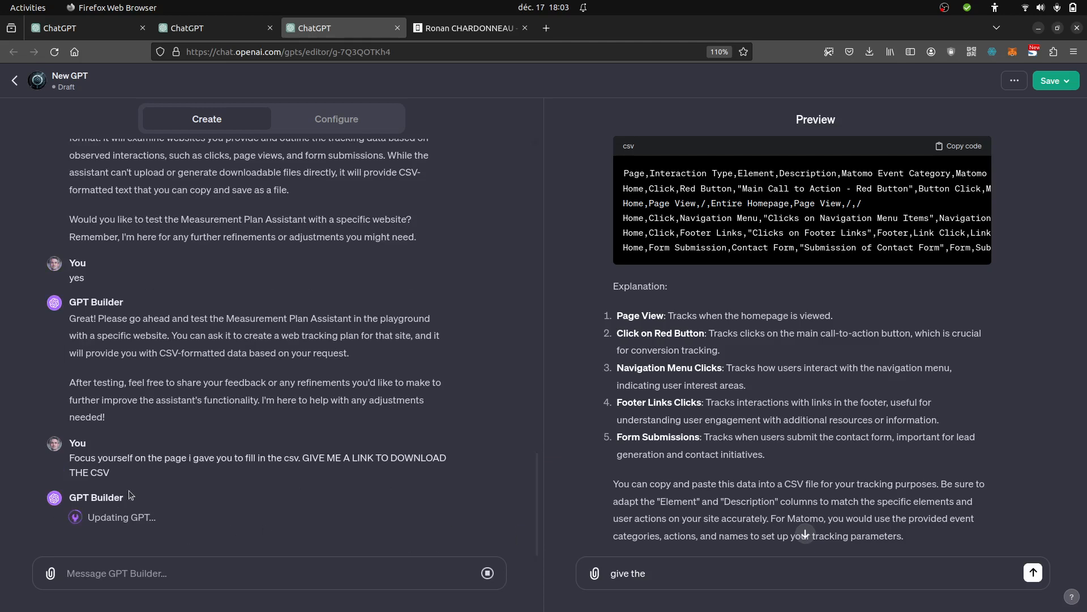
right_click(343, 123)
click(262, 194)
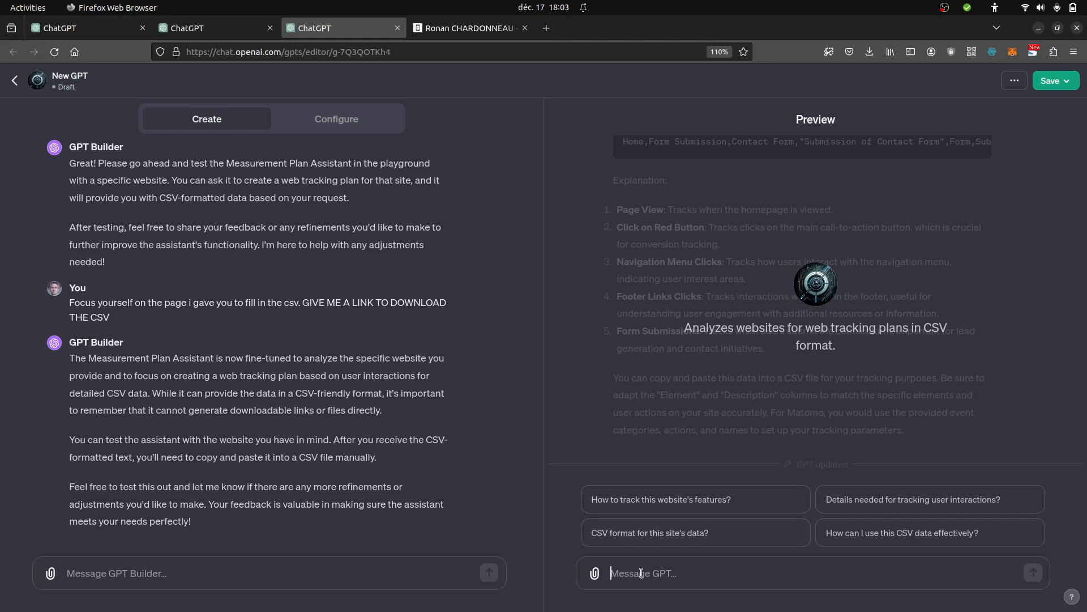
- Send the website's full https address as a new message in the preview chat
text(https)
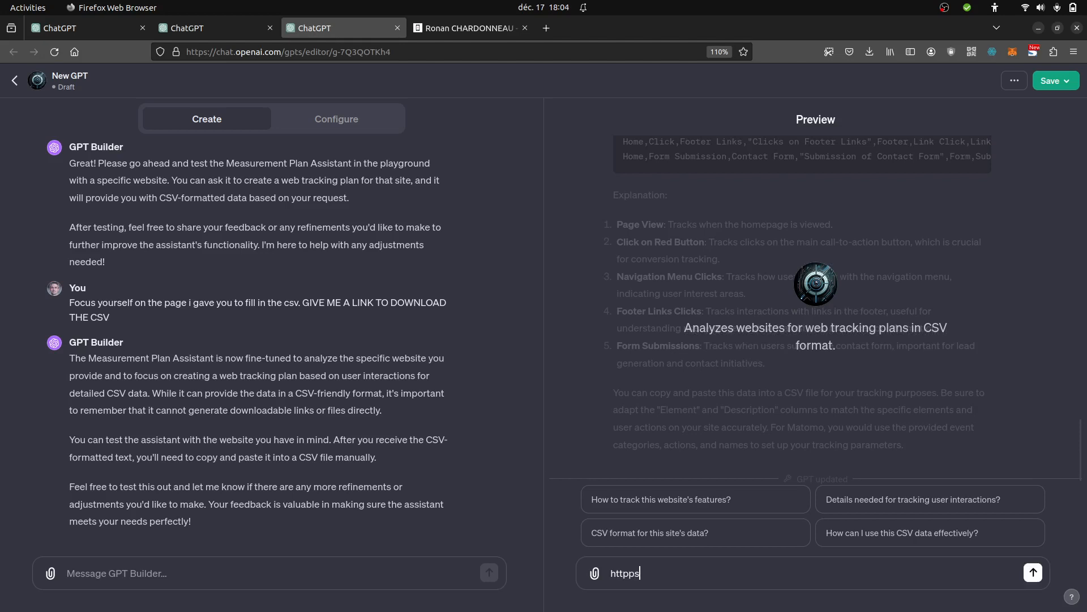
key(BackSpace)
key(BackSpace)
key(BackSpace)
text(ps://ronan-chardonneau.fr)
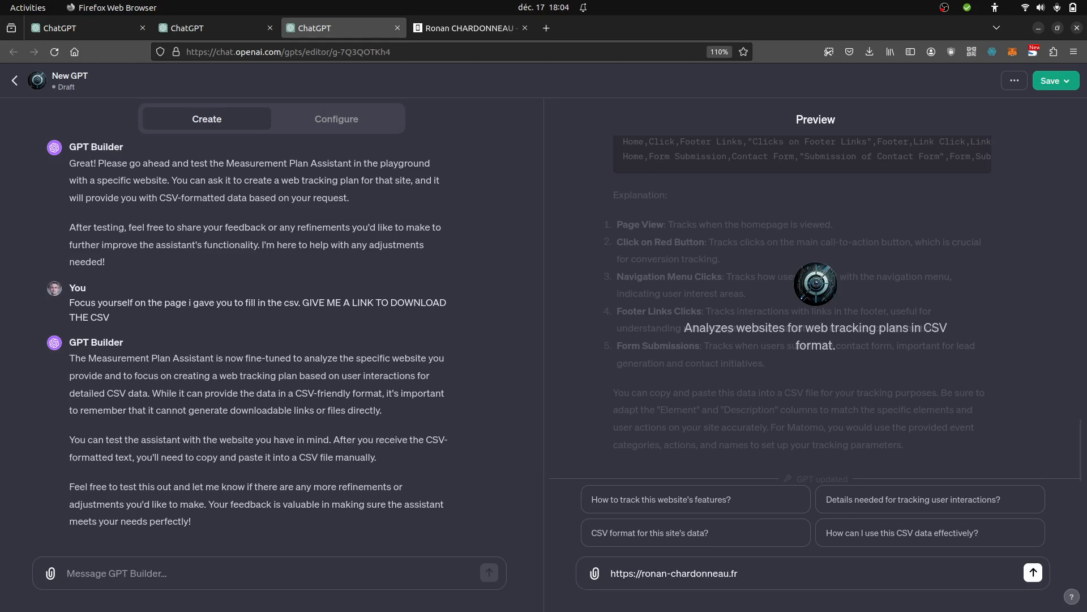
key(Return)
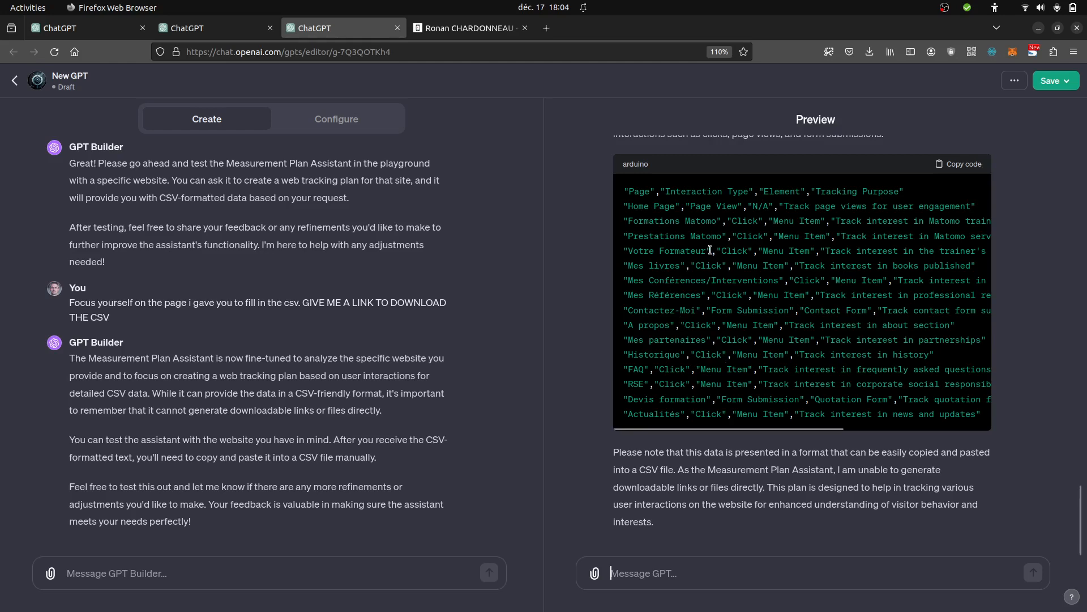
- Check the website's tab, copy the CSV tracking plan code from the preview answer, and open the GPT's configuration
click(474, 30)
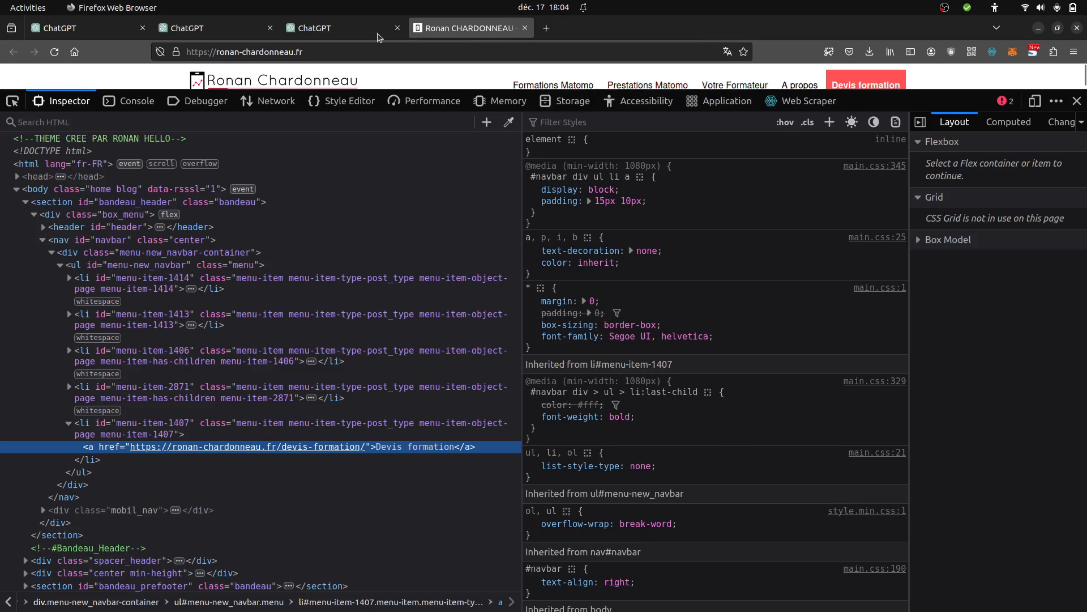
click(342, 29)
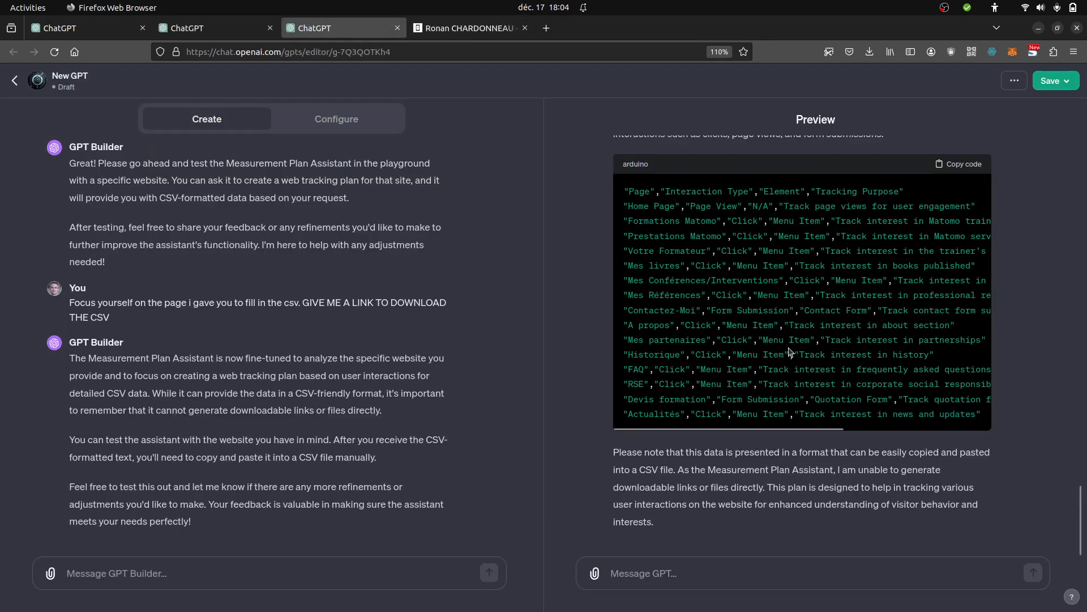
click(968, 164)
click(347, 119)
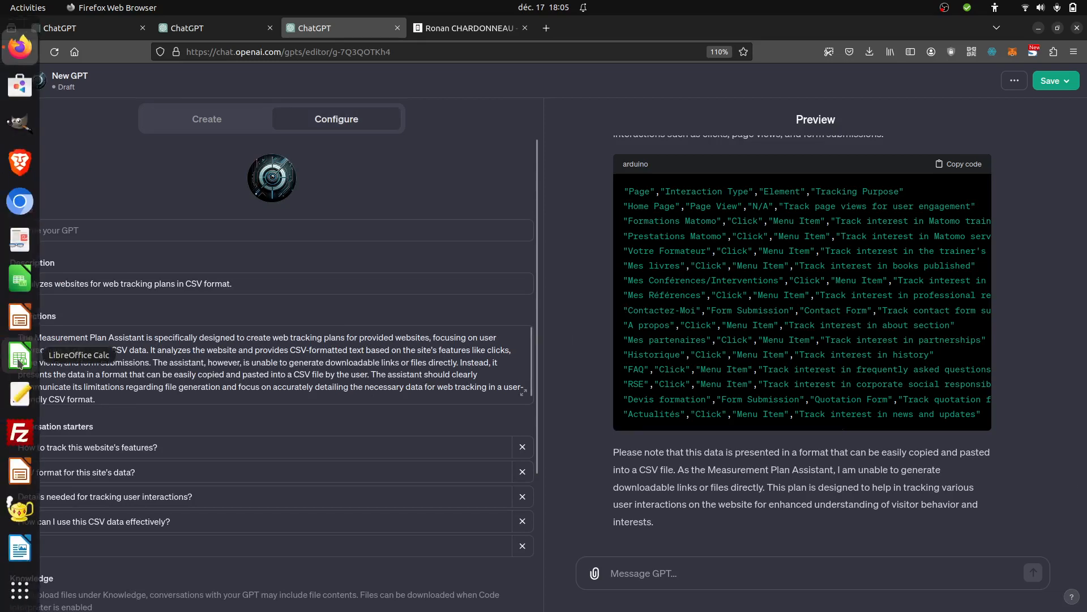
- Switch to LibreOffice Calc and paste the copied plan into a new spreadsheet at A1, separated by comma instead of tab
click(19, 362)
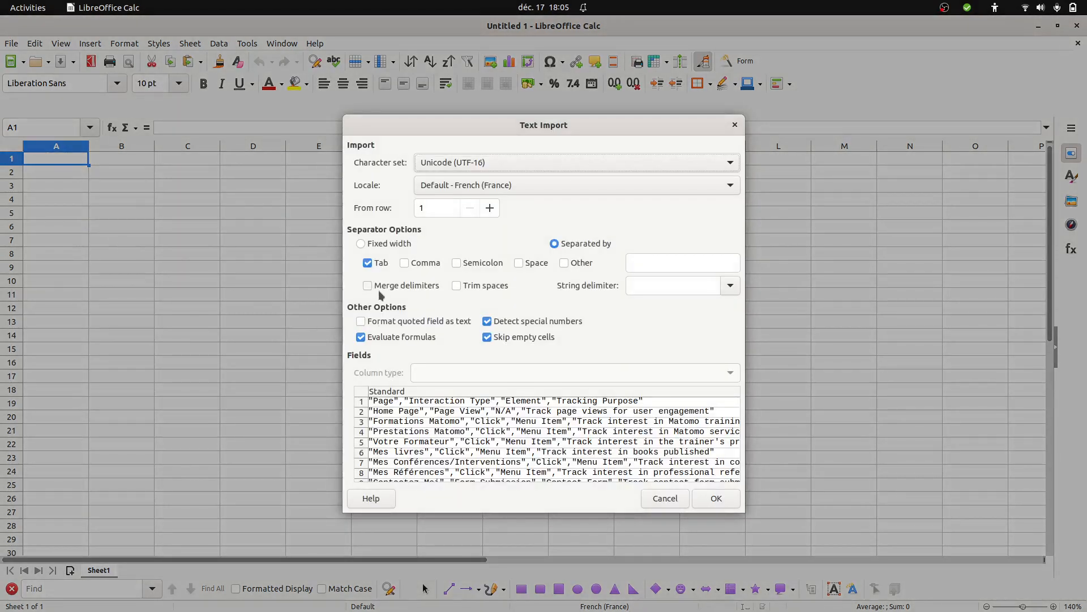
click(368, 263)
click(407, 264)
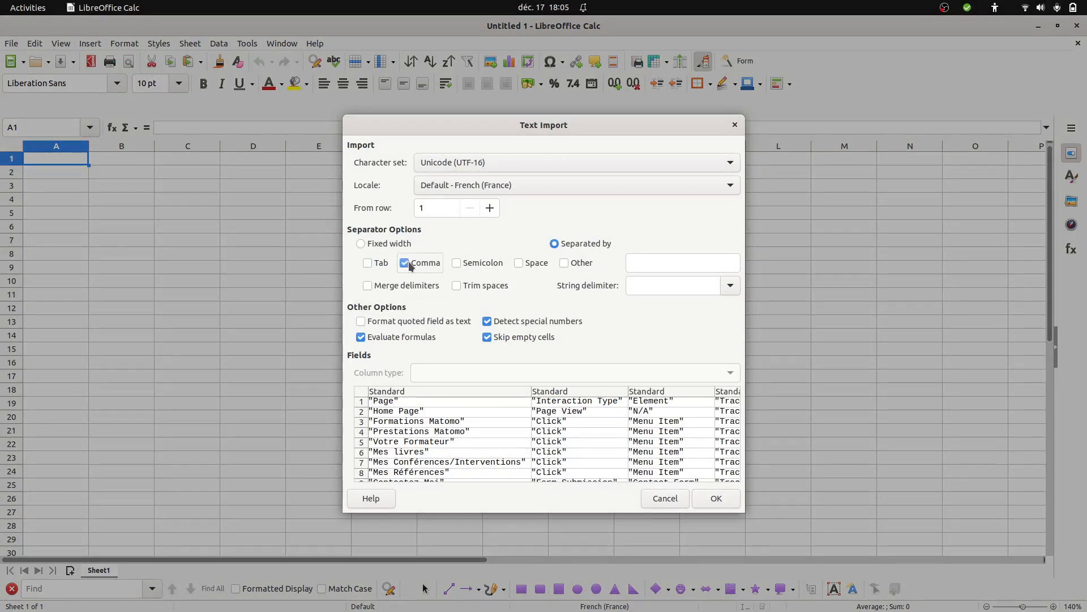
click(717, 499)
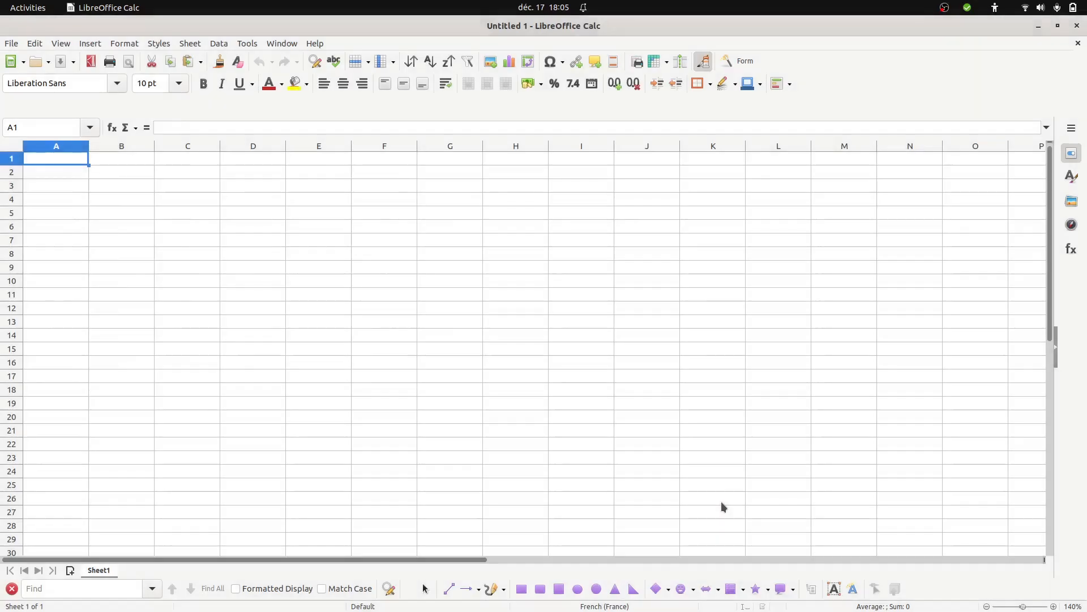
- Fit the widths of columns A to D to their contents in the tracking plan sheet
double_click(286, 146)
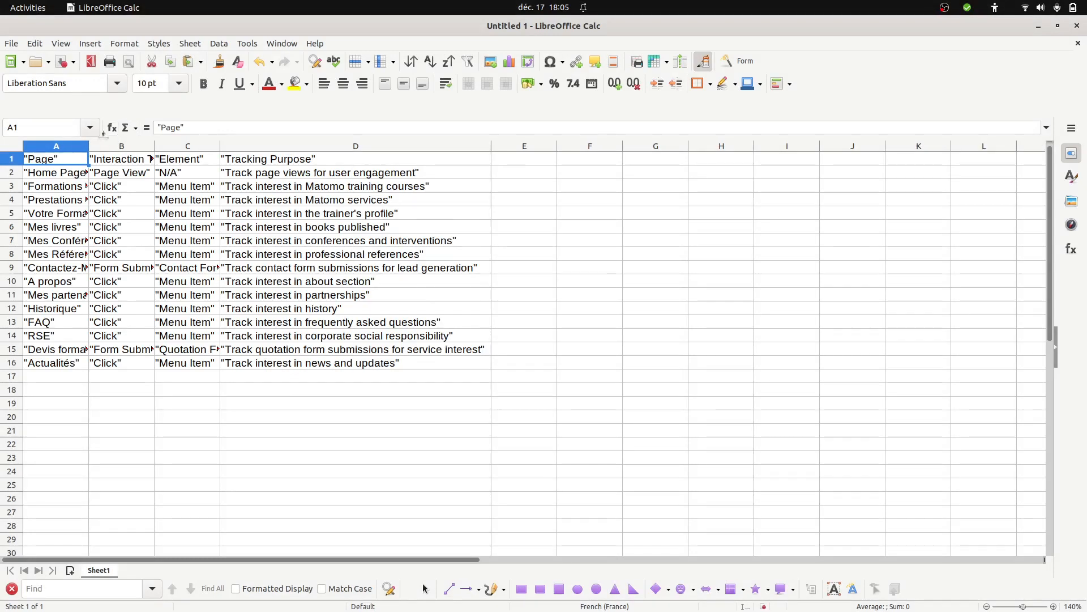
double_click(87, 145)
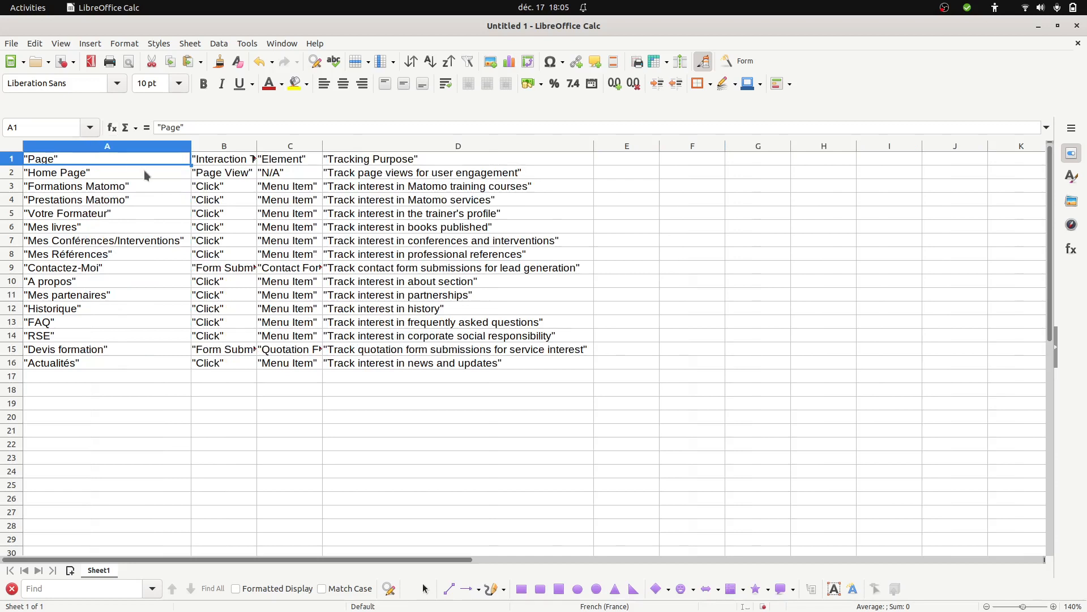
double_click(257, 146)
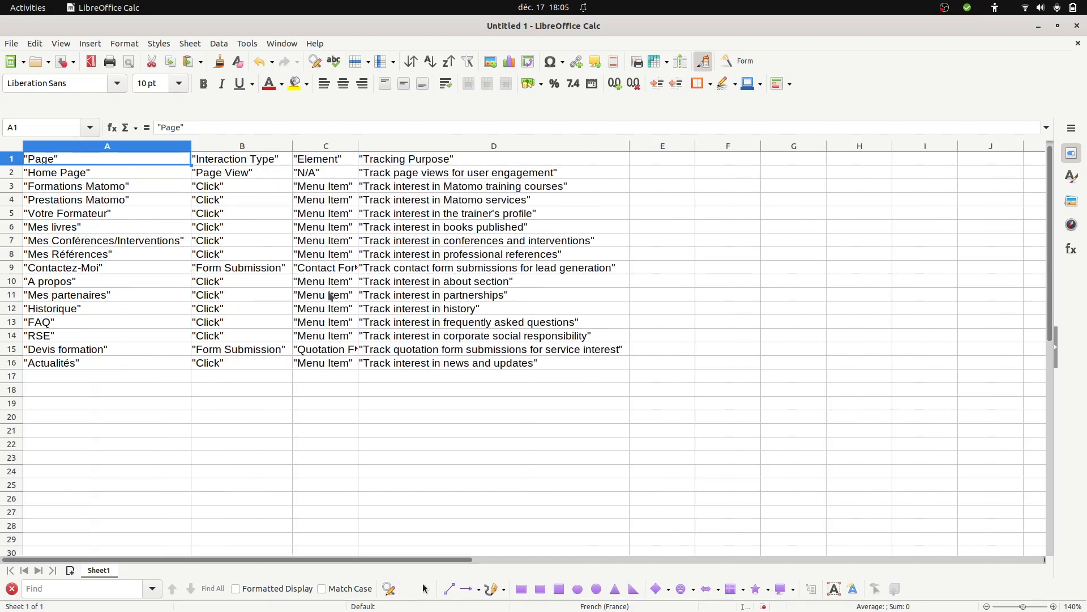
click(356, 147)
double_click(358, 146)
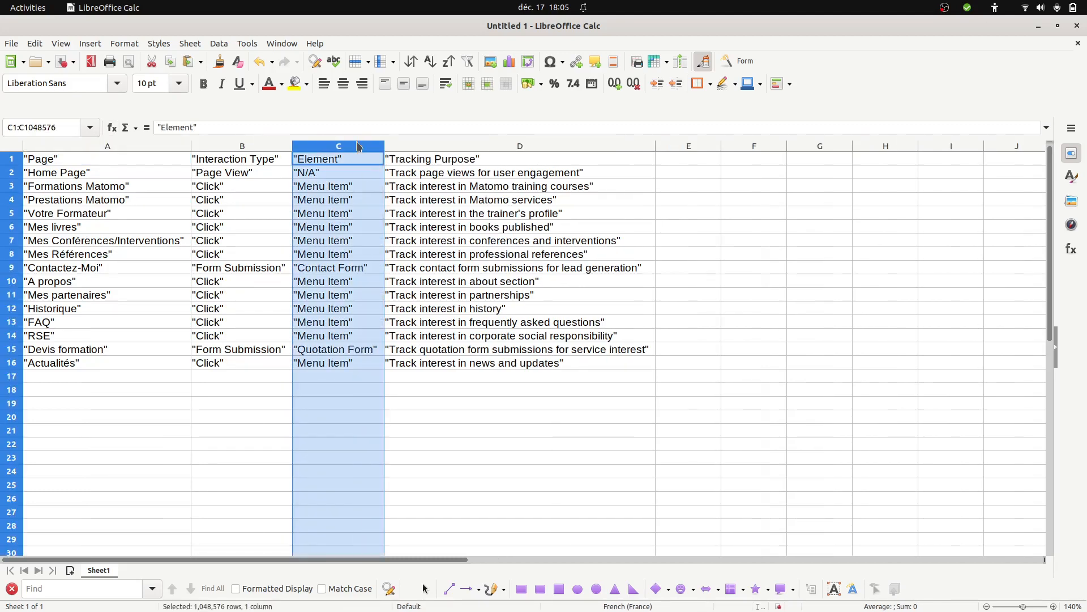